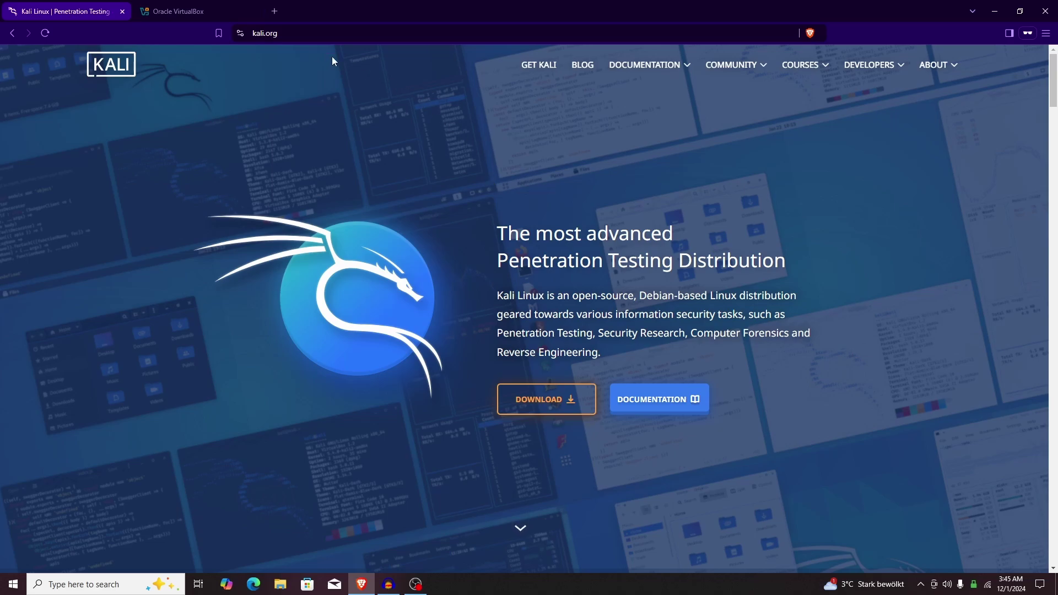
Step: Open the Kali Linux download page from the kali.org home page
{"action": "left_click", "coordinate": [304, 39]}
{"action": "left_click", "coordinate": [334, 122]}
{"action": "scroll", "coordinate": [485, 165], "scroll_direction": "down", "scroll_amount": 8}
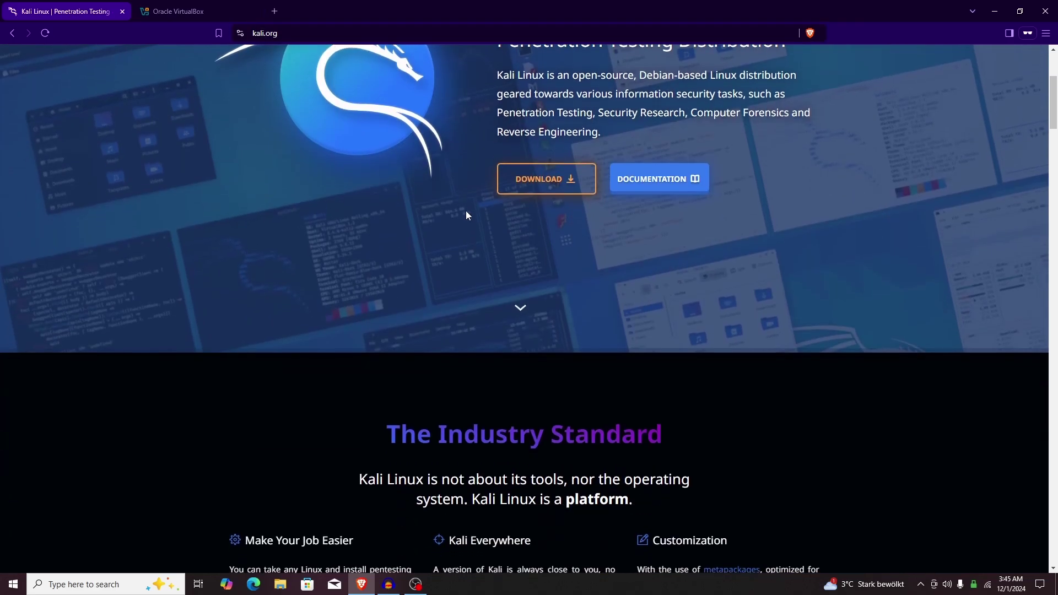
{"action": "scroll", "coordinate": [394, 290], "scroll_direction": "up", "scroll_amount": 5}
{"action": "scroll", "coordinate": [394, 289], "scroll_direction": "up", "scroll_amount": 3}
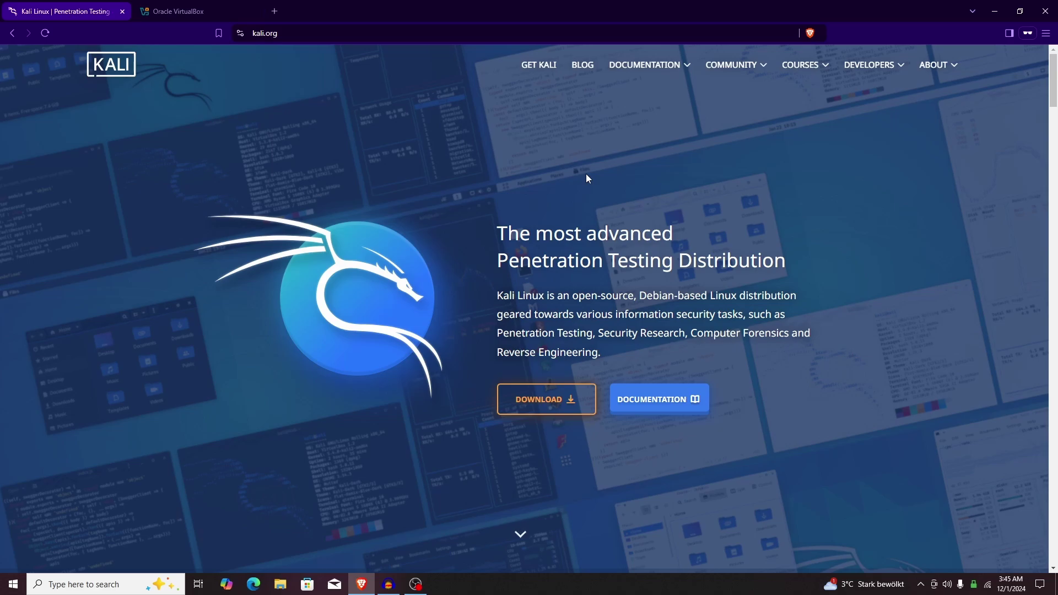
{"action": "scroll", "coordinate": [586, 173], "scroll_direction": "down", "scroll_amount": 4}
{"action": "left_click", "coordinate": [706, 175]}
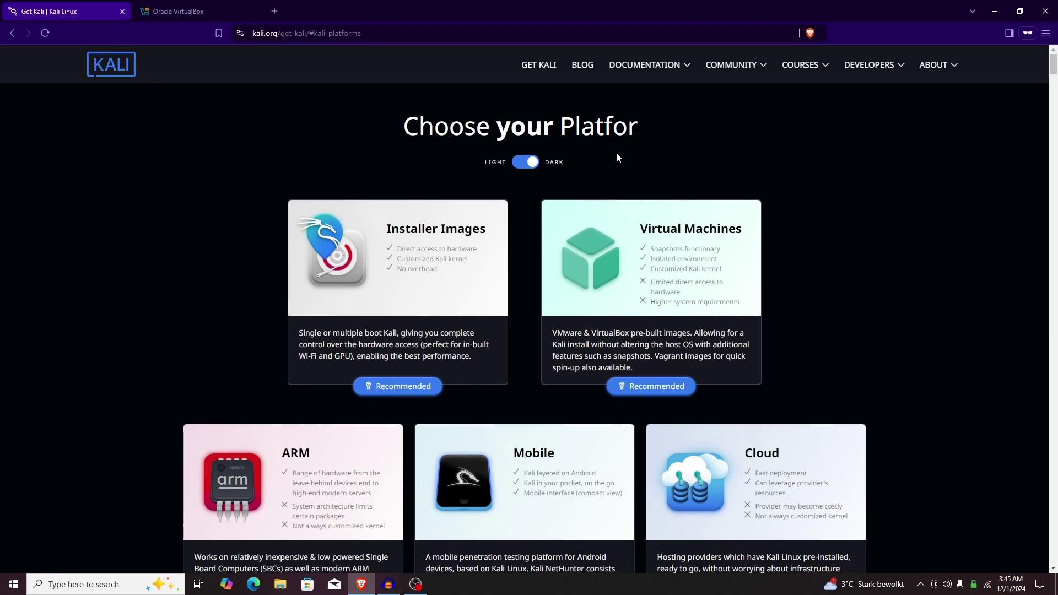
Step: Review the available Kali platforms and open the pre-built Virtual Machines downloads
{"action": "scroll", "coordinate": [616, 155], "scroll_direction": "down", "scroll_amount": 2}
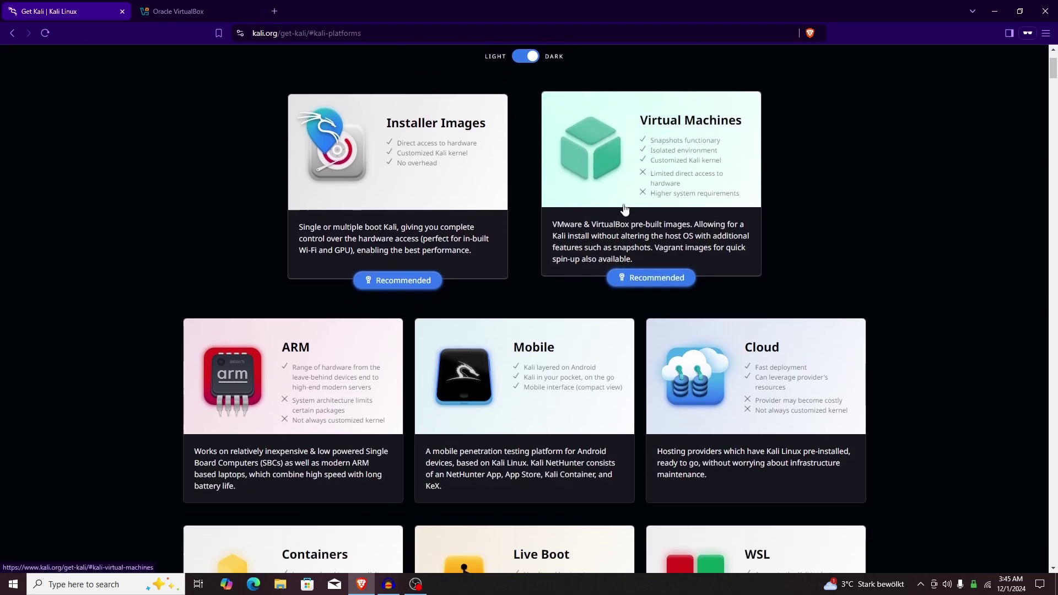
{"action": "scroll", "coordinate": [624, 209], "scroll_direction": "up", "scroll_amount": 2}
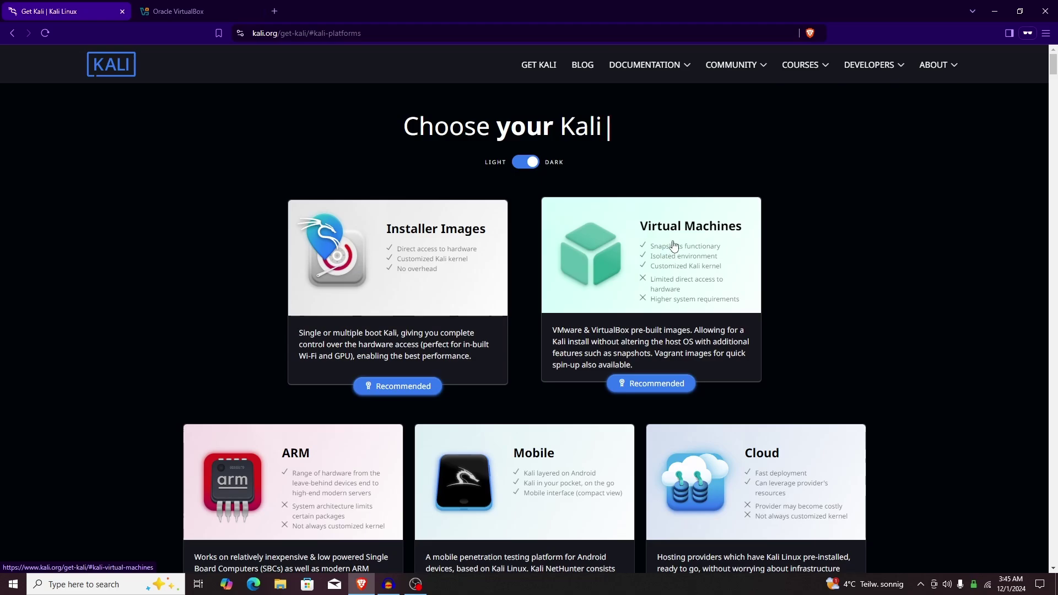
{"action": "scroll", "coordinate": [668, 257], "scroll_direction": "down", "scroll_amount": 5}
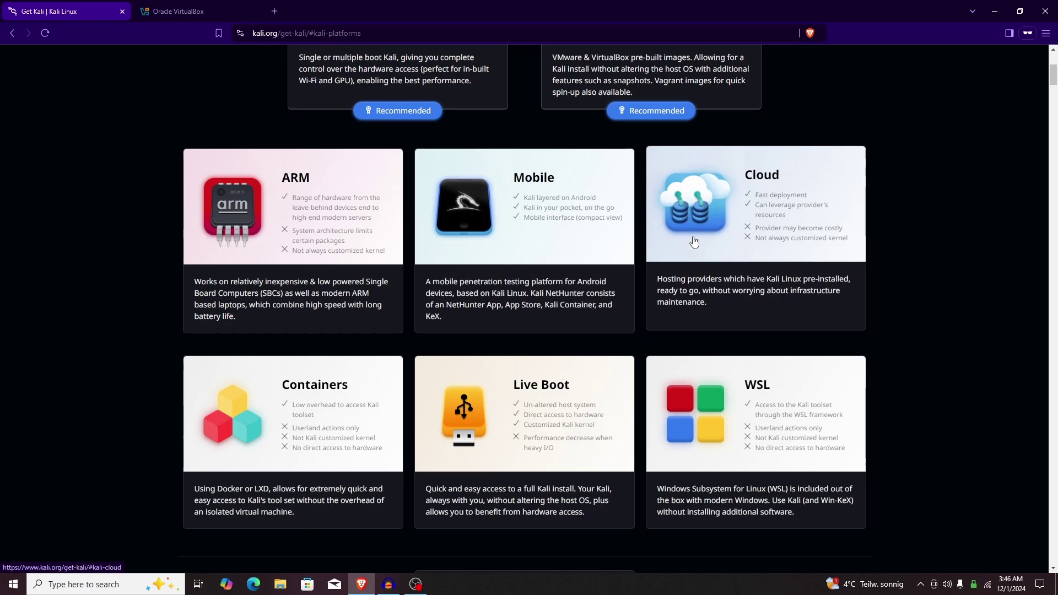
{"action": "scroll", "coordinate": [700, 231], "scroll_direction": "down", "scroll_amount": 3}
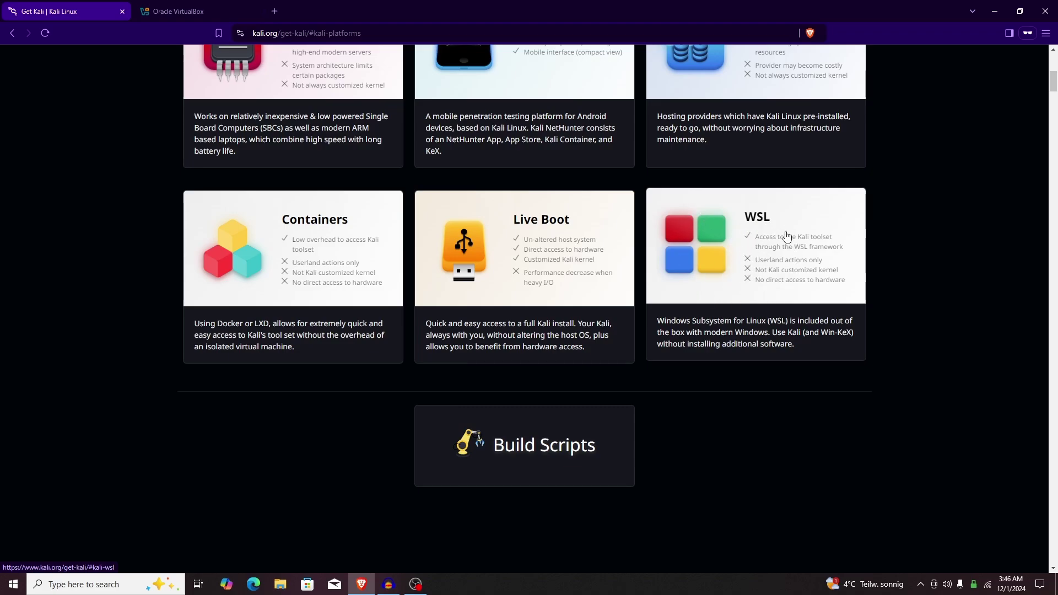
{"action": "scroll", "coordinate": [772, 237], "scroll_direction": "up", "scroll_amount": 5}
{"action": "scroll", "coordinate": [772, 237], "scroll_direction": "up", "scroll_amount": 3}
{"action": "scroll", "coordinate": [651, 254], "scroll_direction": "down", "scroll_amount": 1}
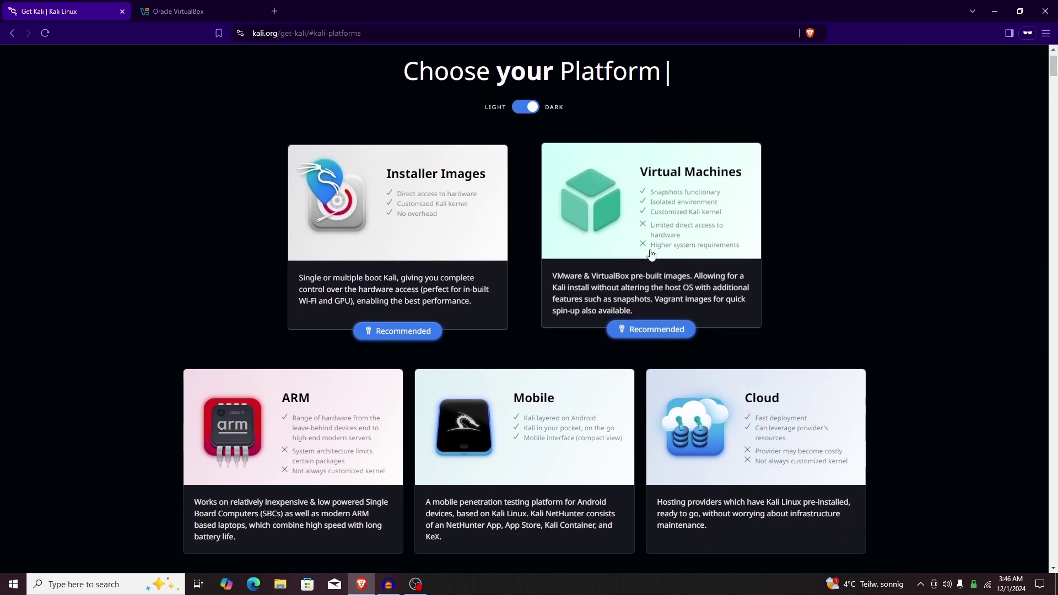
{"action": "left_click", "coordinate": [647, 331]}
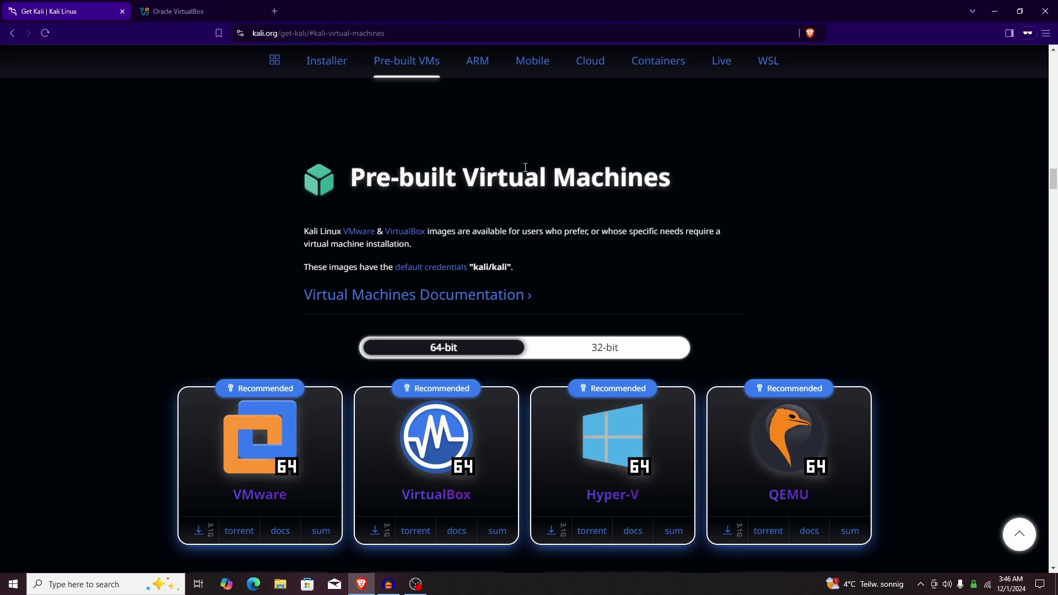
Step: Compare the 32-bit pre-built virtual machine images with the 64-bit ones, ending on the 64-bit set
{"action": "scroll", "coordinate": [525, 168], "scroll_direction": "down", "scroll_amount": 4}
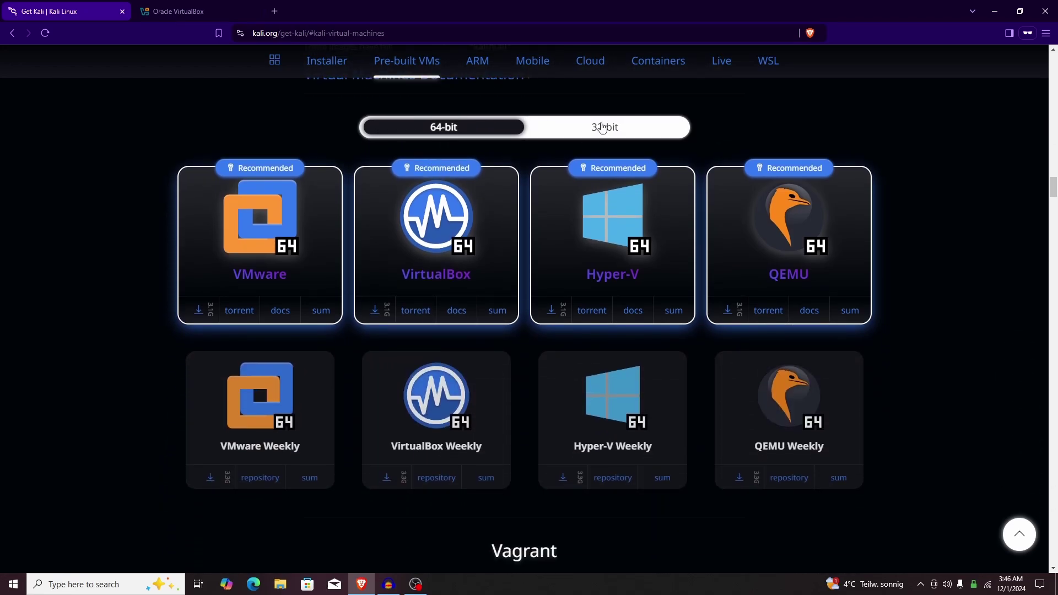
{"action": "left_click", "coordinate": [602, 128]}
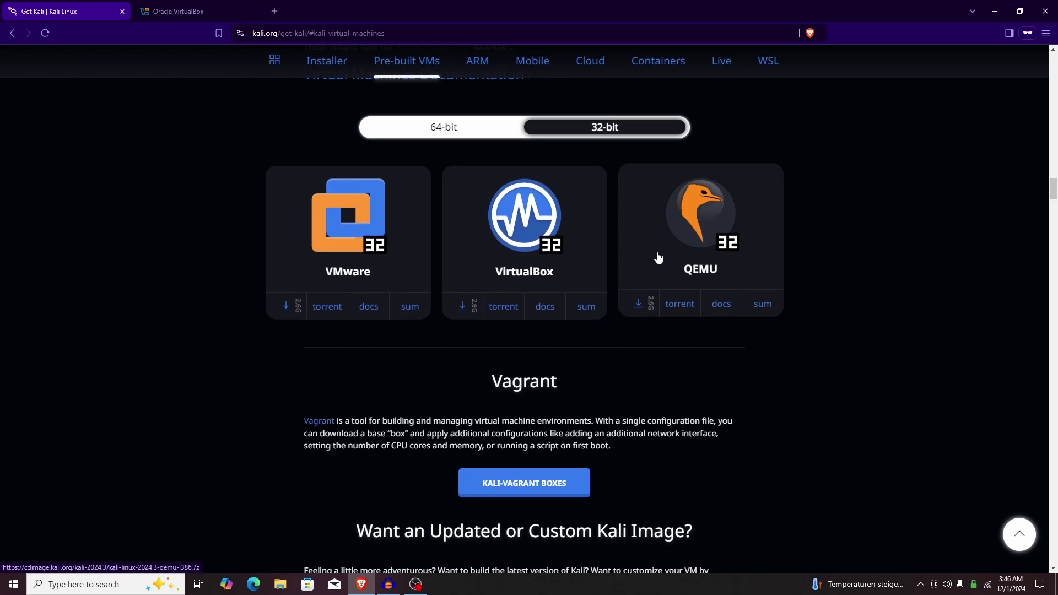
{"action": "scroll", "coordinate": [639, 257], "scroll_direction": "up", "scroll_amount": 2}
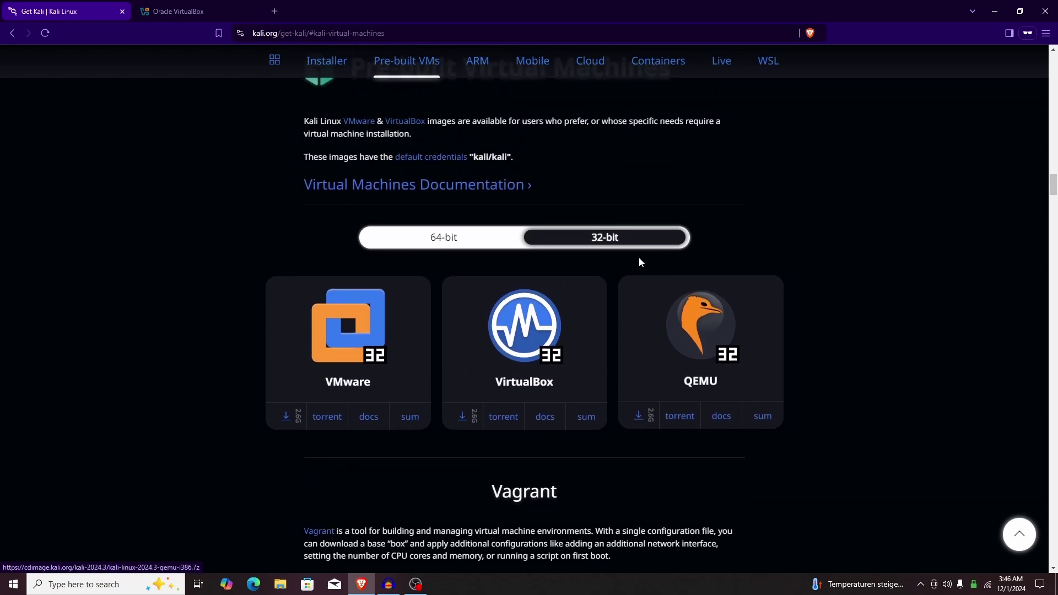
{"action": "left_click", "coordinate": [462, 246]}
Step: Request the recommended 64-bit VirtualBox image of Kali and cancel saving the file
{"action": "scroll", "coordinate": [603, 154], "scroll_direction": "down", "scroll_amount": 3}
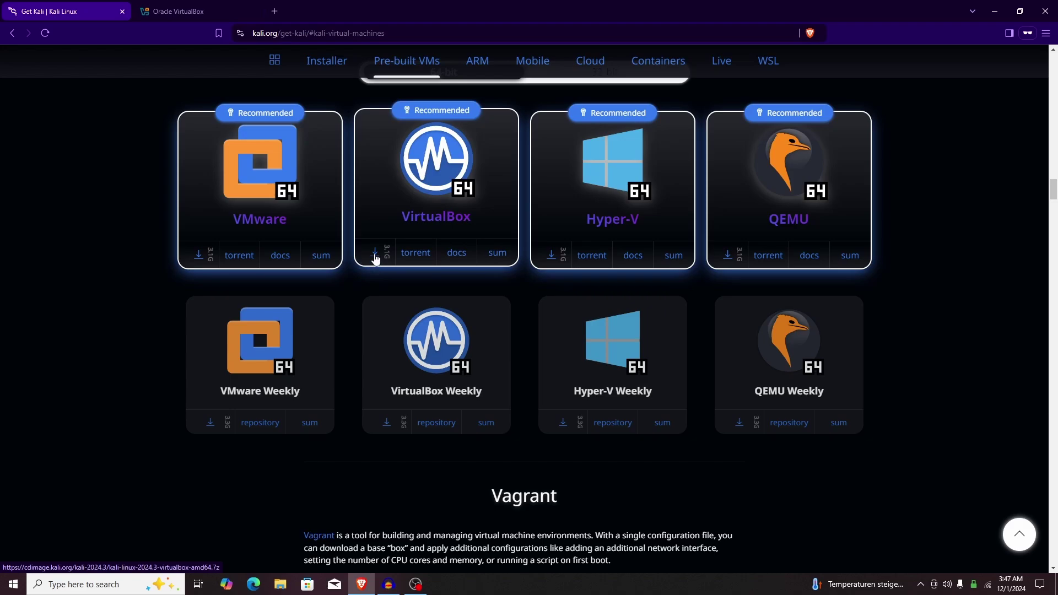
{"action": "left_click", "coordinate": [463, 223]}
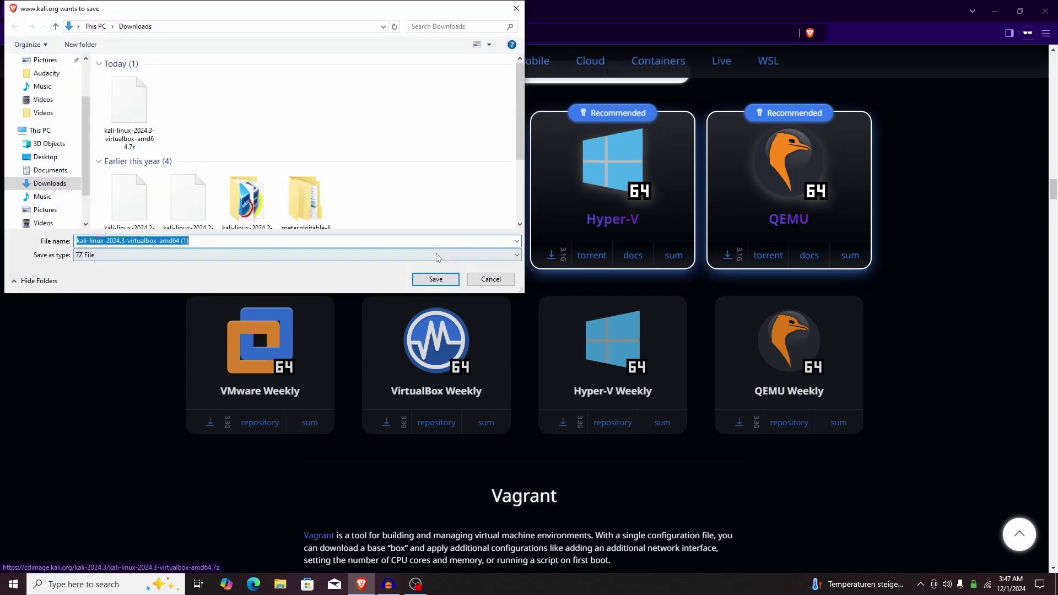
{"action": "left_click", "coordinate": [488, 280]}
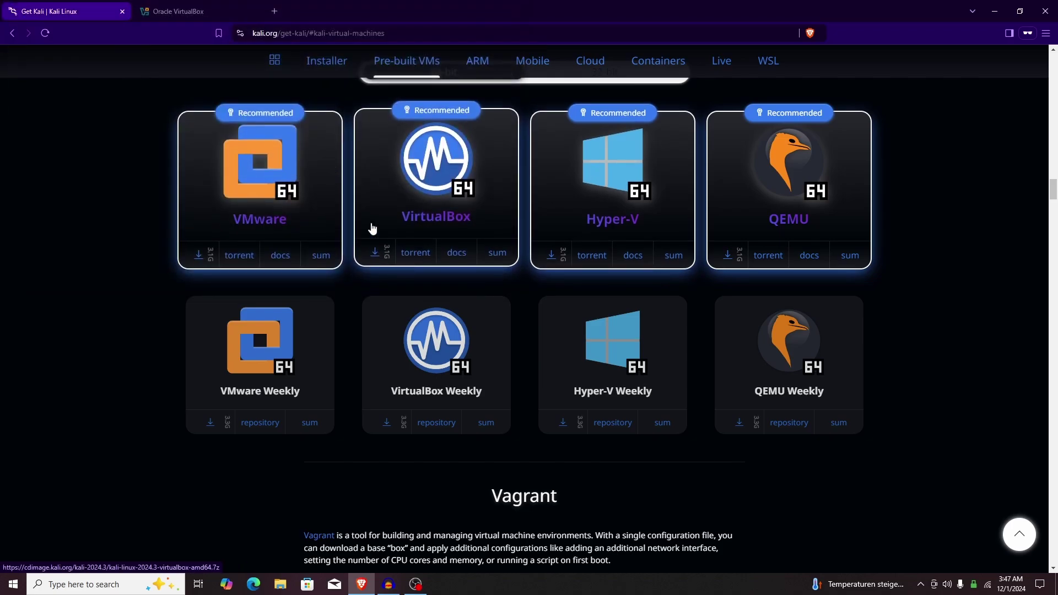
Step: Switch to the VirtualBox website and show the platform packages on its Downloads page
{"action": "left_click", "coordinate": [204, 10]}
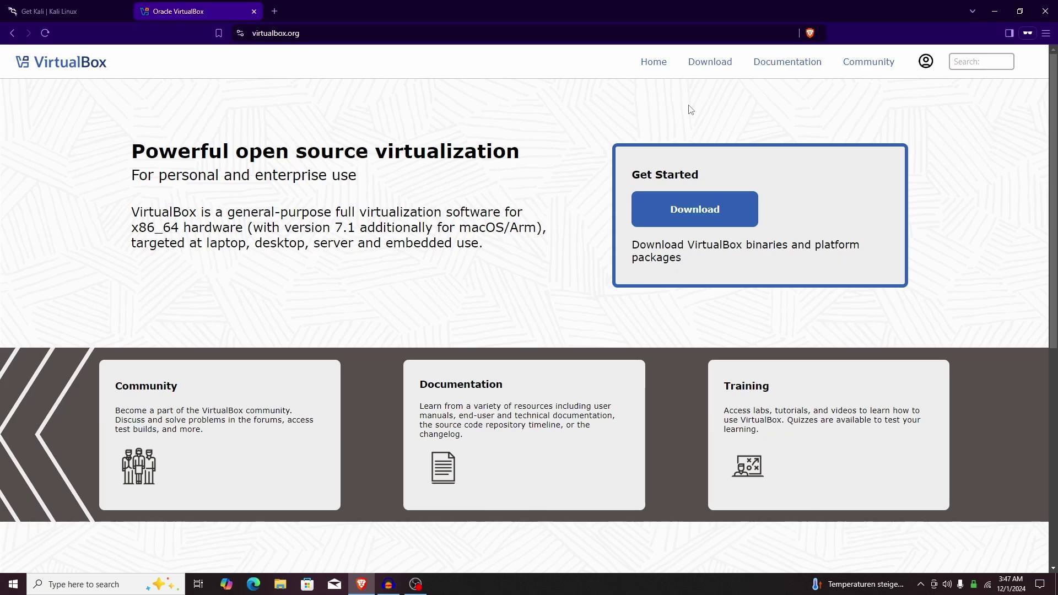
{"action": "left_click", "coordinate": [702, 62]}
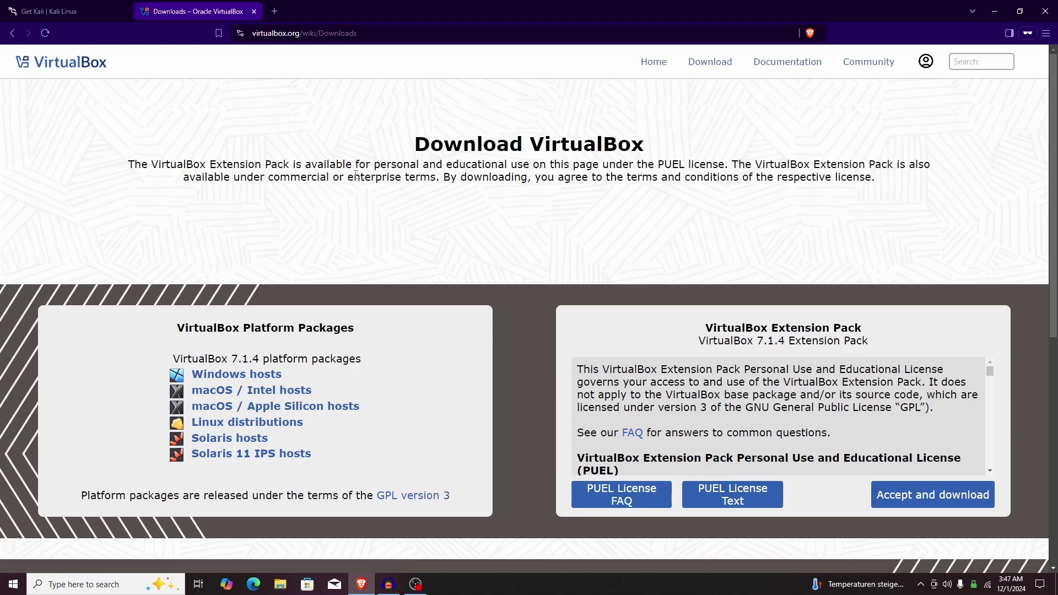
{"action": "scroll", "coordinate": [386, 174], "scroll_direction": "down", "scroll_amount": 4}
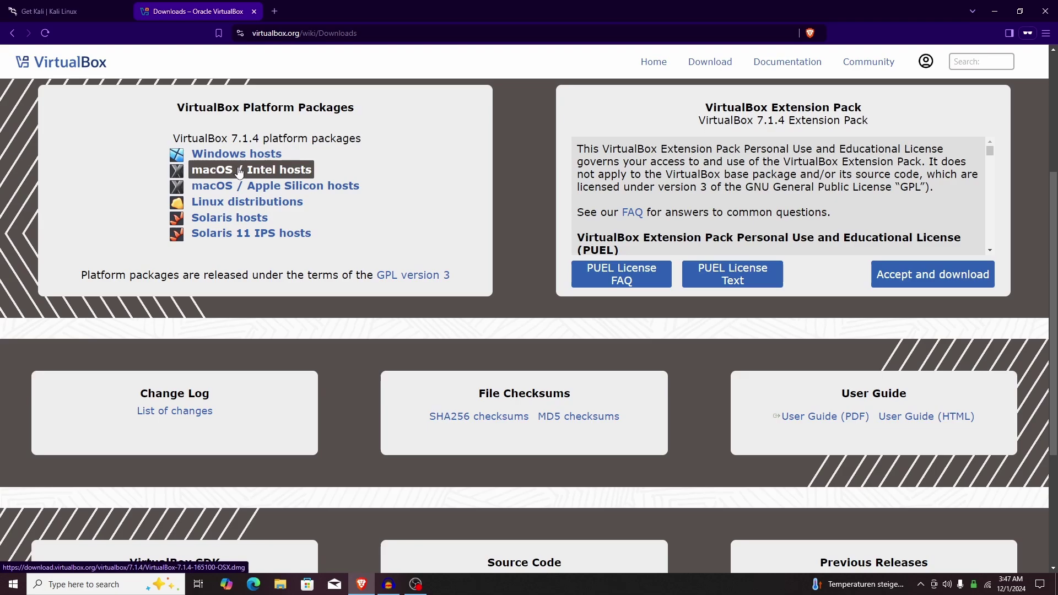
Step: Request the VirtualBox 7.1.4 platform package for Windows hosts and cancel saving the installer
{"action": "left_click", "coordinate": [254, 155]}
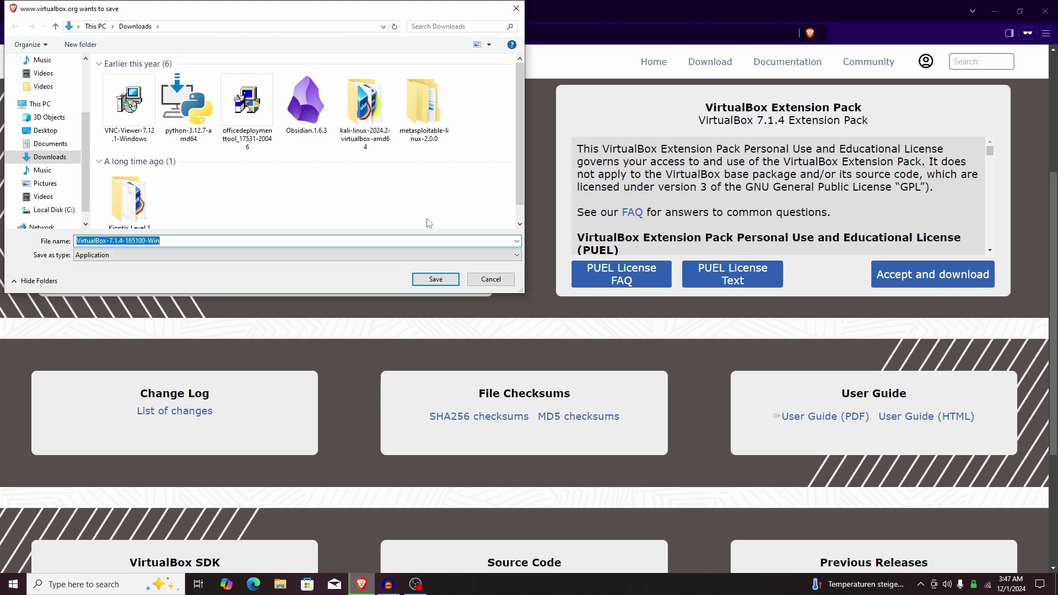
{"action": "left_click", "coordinate": [482, 278]}
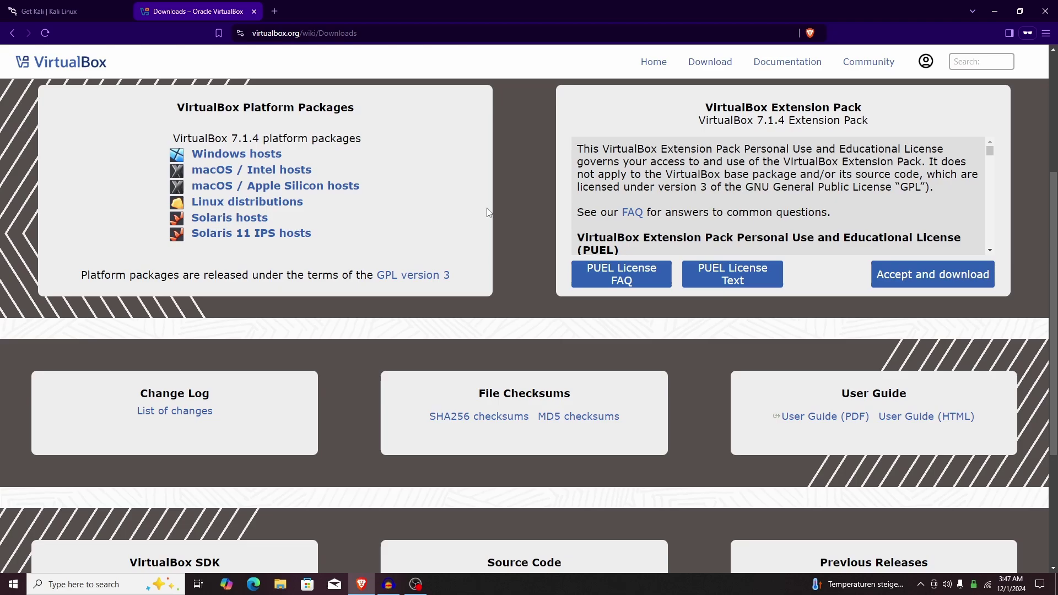
{"action": "scroll", "coordinate": [488, 212], "scroll_direction": "up", "scroll_amount": 4}
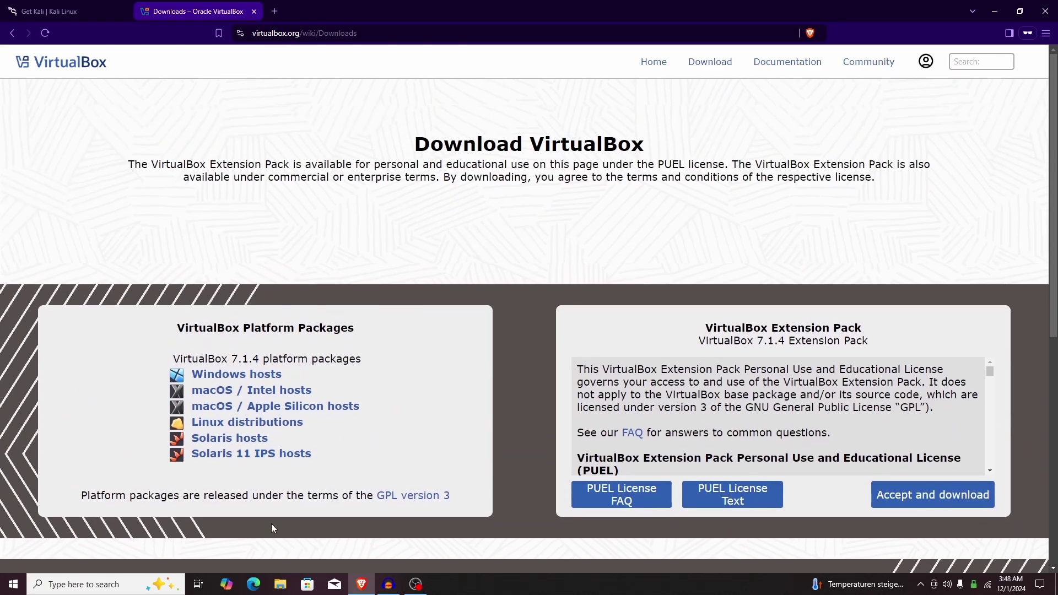
Step: Extract the kali-linux-2024.3-virtualbox-amd64.7z archive directly into the Downloads folder with 7-Zip, and minimize the folder window
{"action": "left_click", "coordinate": [281, 584]}
{"action": "left_click", "coordinate": [329, 259]}
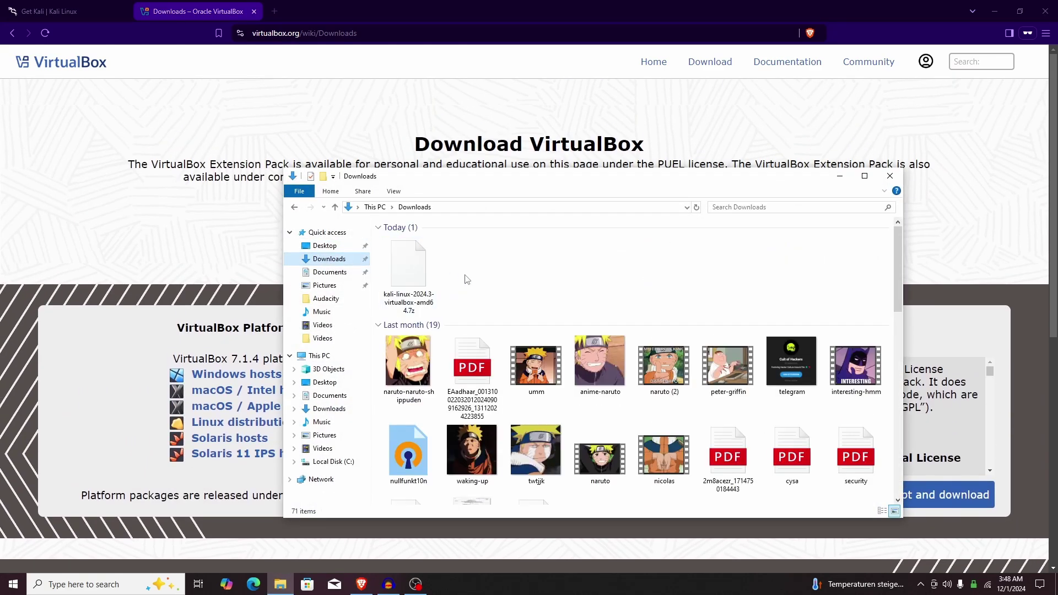
{"action": "left_click", "coordinate": [424, 275]}
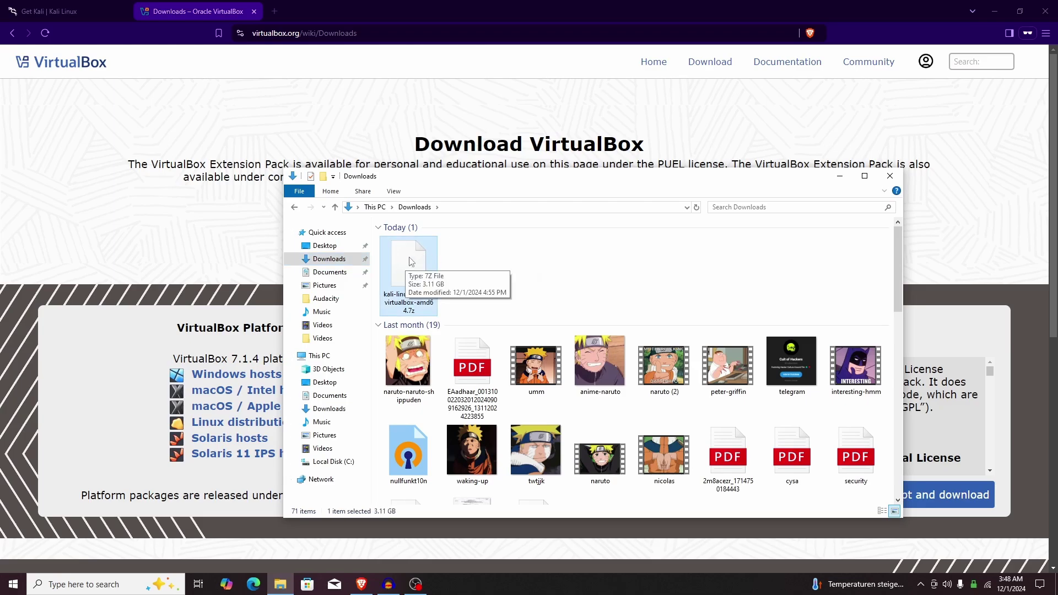
{"action": "right_click", "coordinate": [410, 263]}
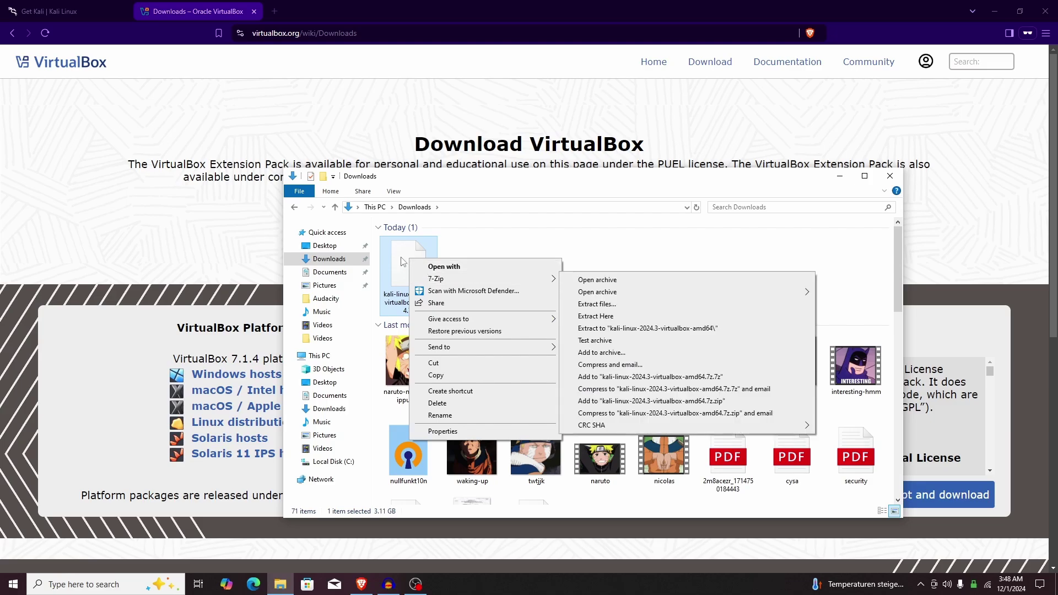
{"action": "mouse_move", "coordinate": [427, 280]}
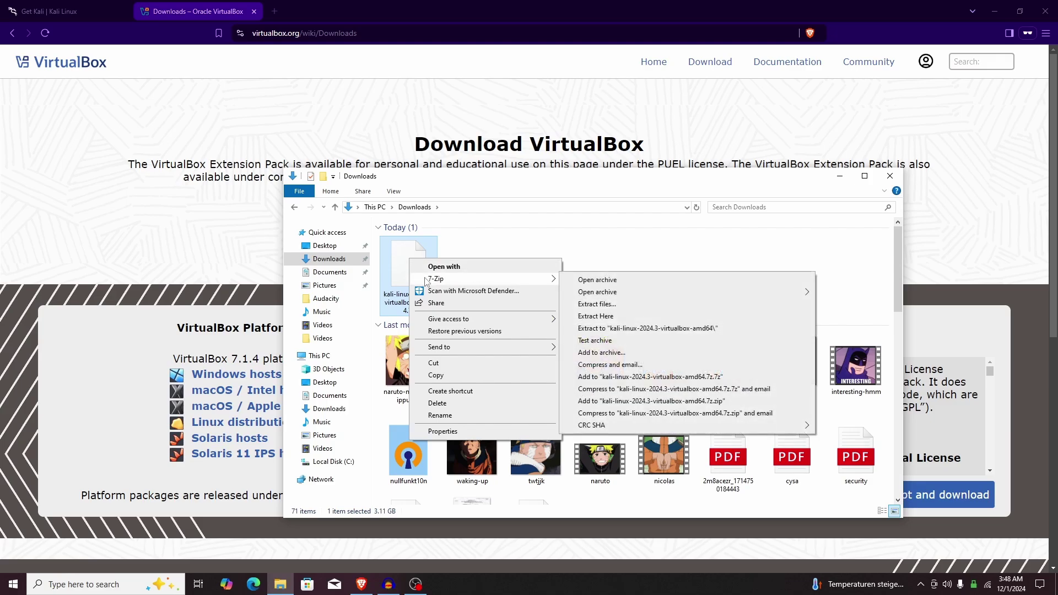
{"action": "left_click", "coordinate": [597, 318]}
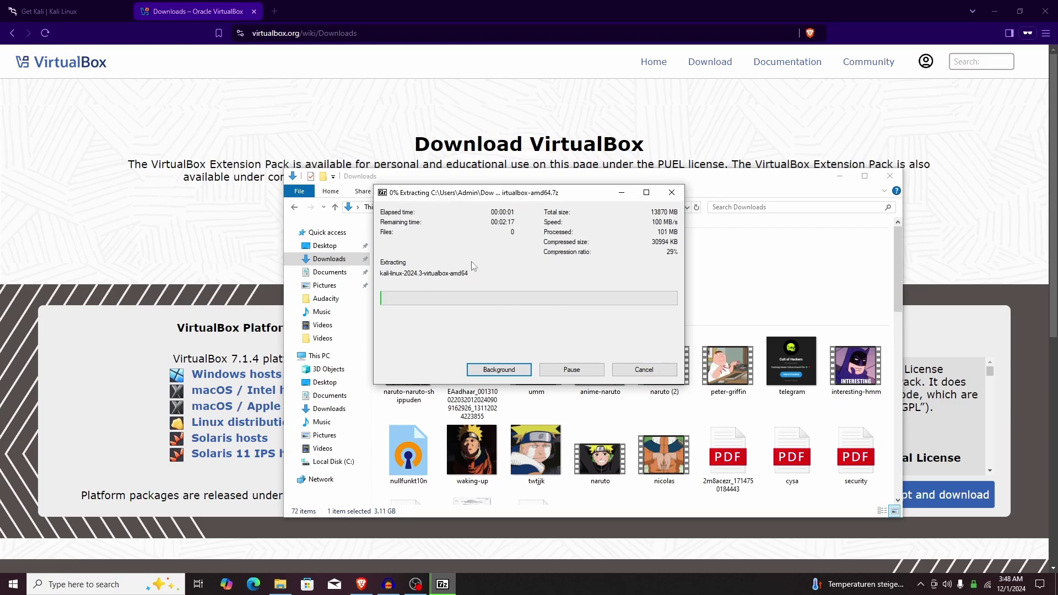
{"action": "left_click", "coordinate": [840, 176]}
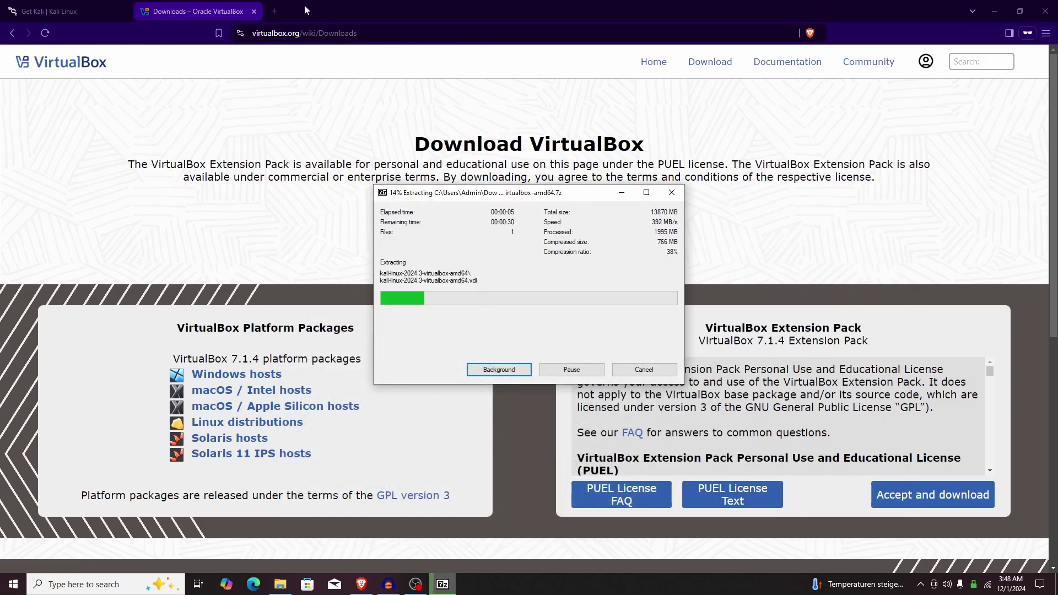
Step: Open google.com in a new browser tab and search for "7 zip download"
{"action": "left_click", "coordinate": [280, 11]}
{"action": "type", "text": "google.com"}
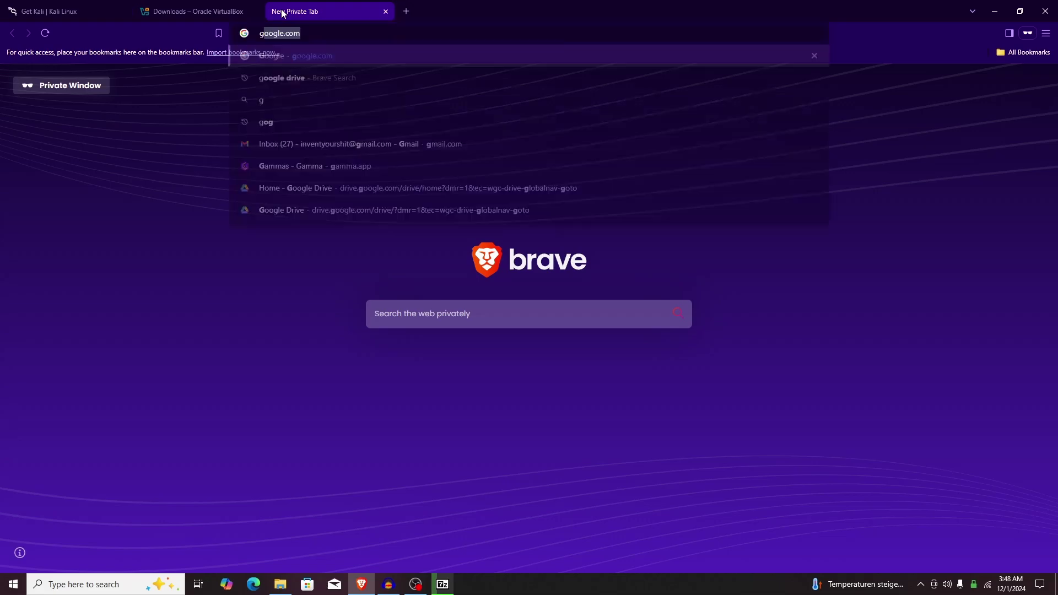
{"action": "key", "text": "Return"}
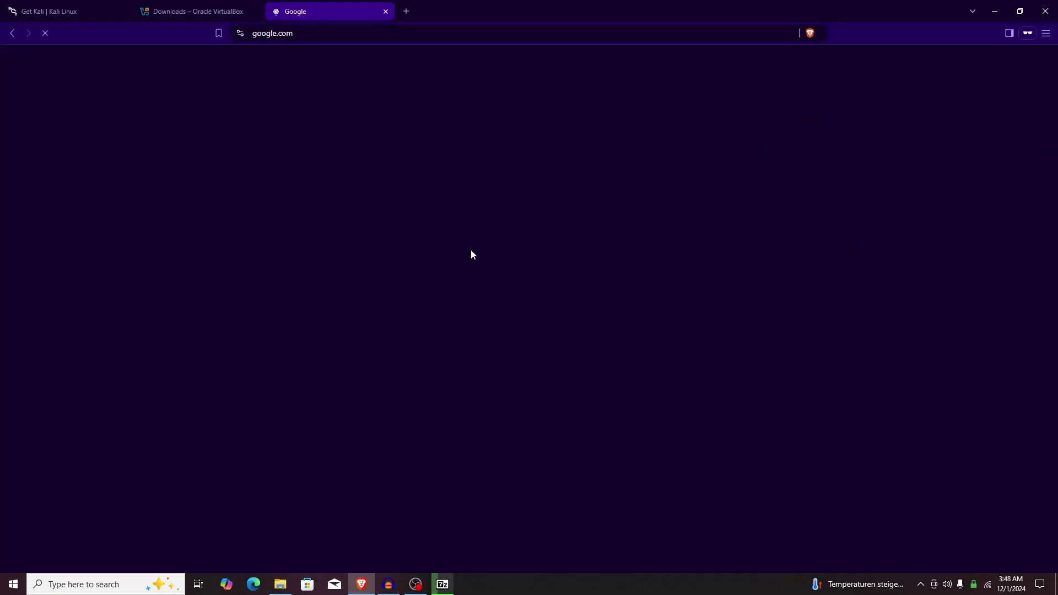
{"action": "type", "text": "7z"}
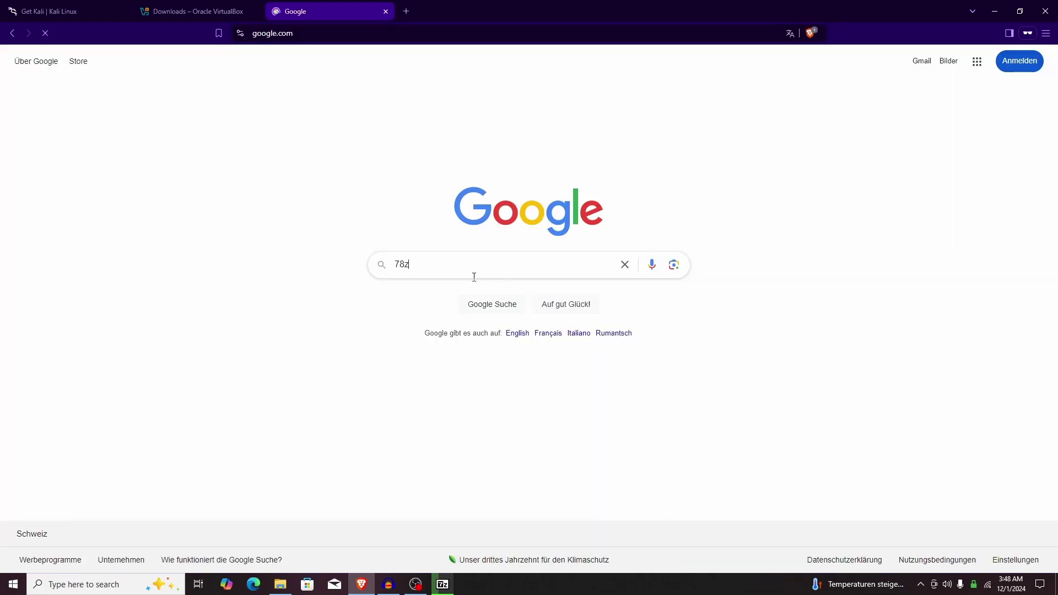
{"action": "type", "text": "ip do"}
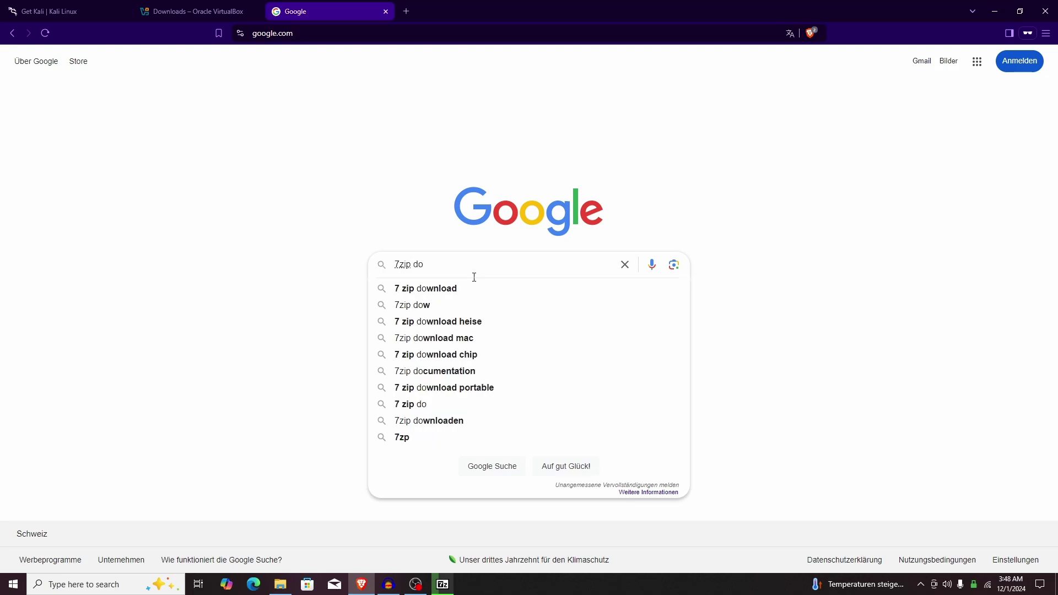
{"action": "key", "text": "Down"}
{"action": "key", "text": "Return"}
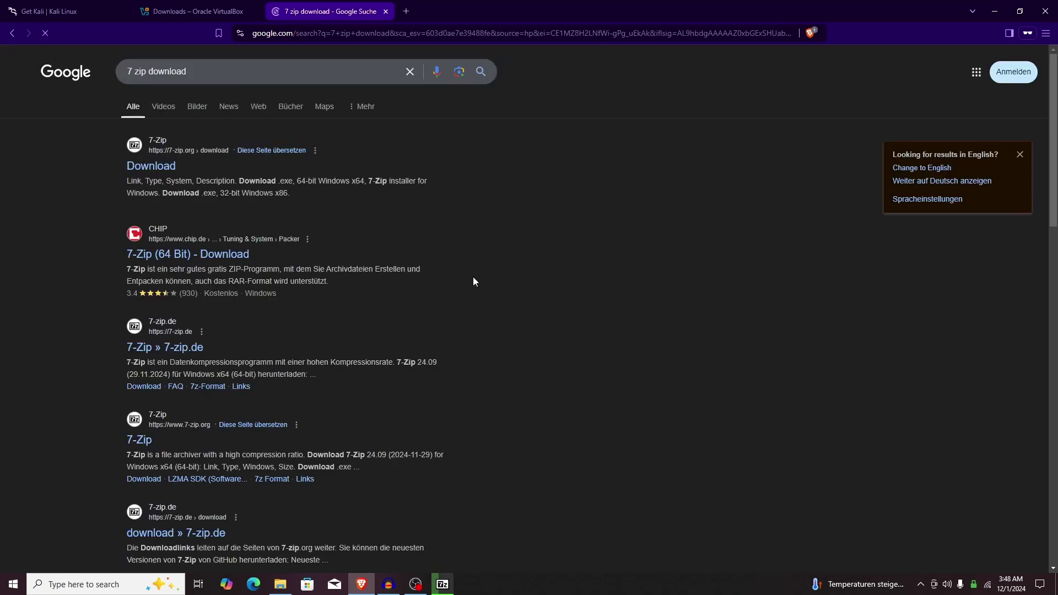
Step: Open the official 7-zip.org download page and locate the 64-bit Windows x64 installer entry for version 24.09
{"action": "left_click", "coordinate": [163, 165]}
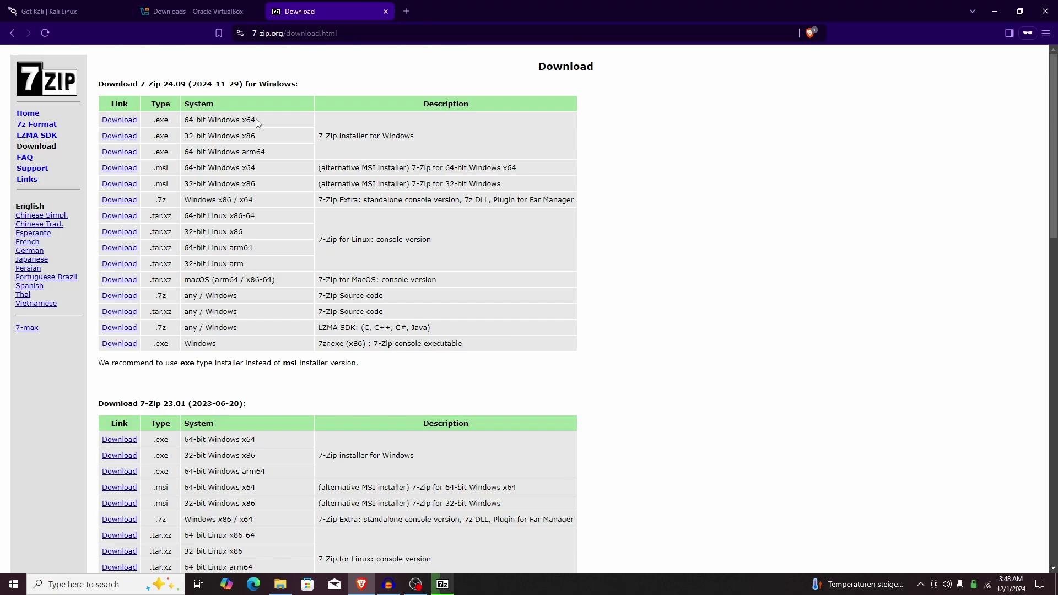
{"action": "left_click_drag", "start_coordinate": [257, 121], "coordinate": [184, 120]}
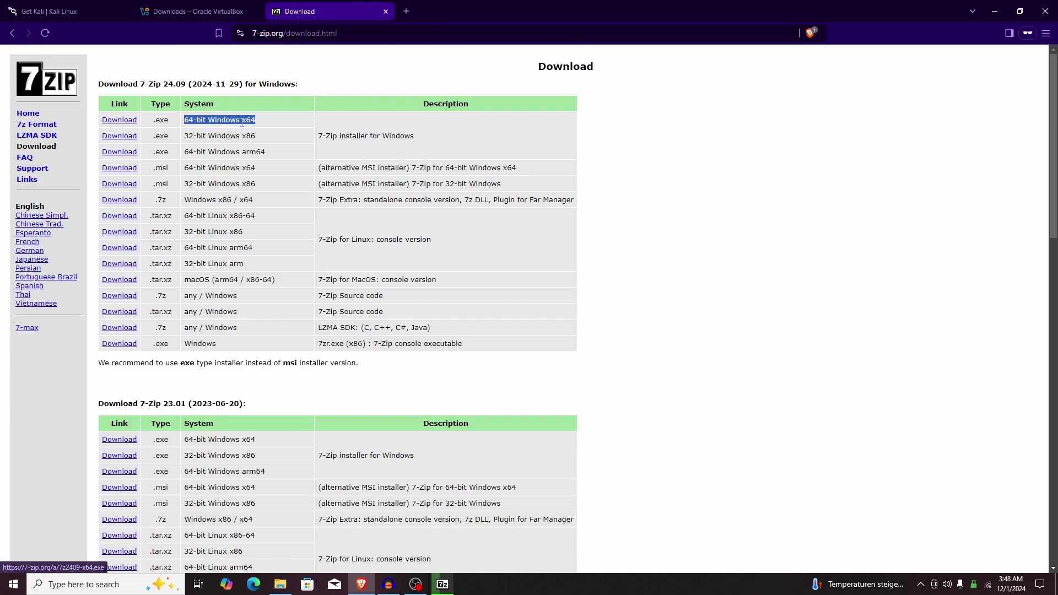
{"action": "left_click", "coordinate": [371, 78]}
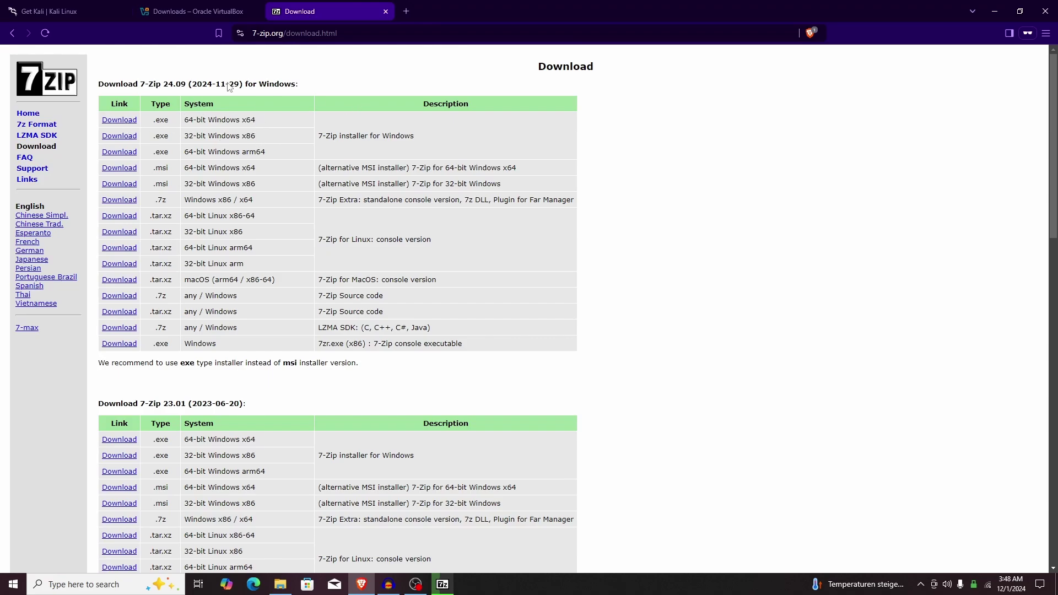
Step: Close the 7-Zip download tab and check the contents of the extracted kali-linux-2024.3-virtualbox-amd64 folder in Downloads
{"action": "left_click", "coordinate": [385, 12]}
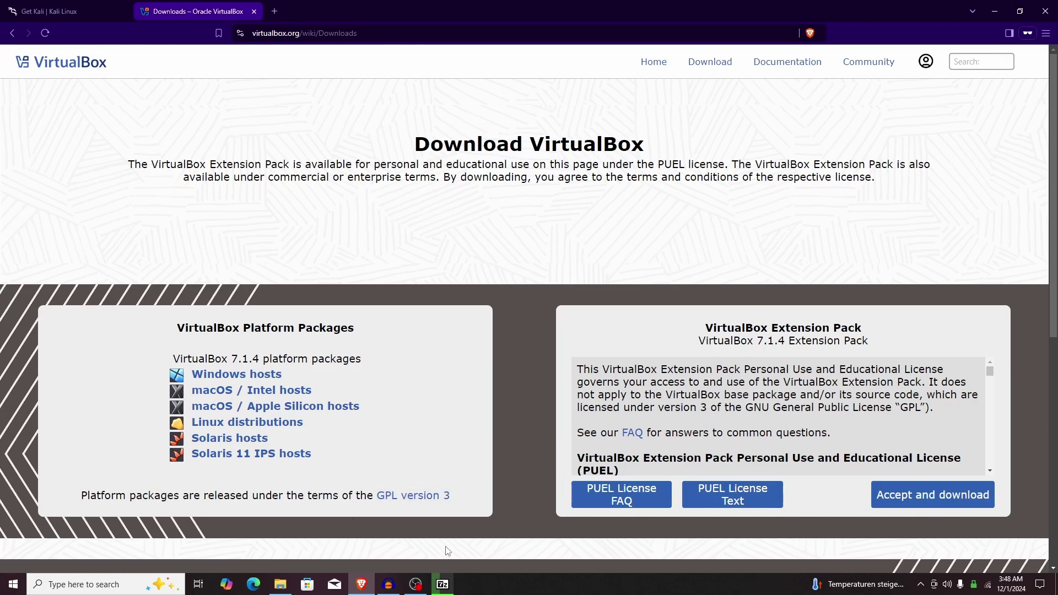
{"action": "left_click", "coordinate": [443, 584]}
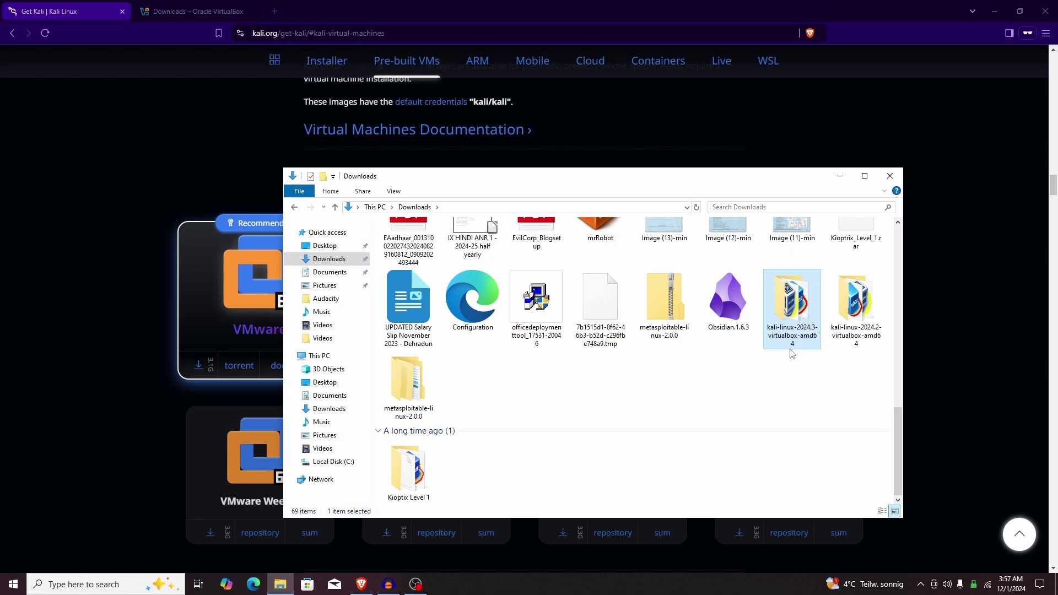
{"action": "double_click", "coordinate": [789, 331]}
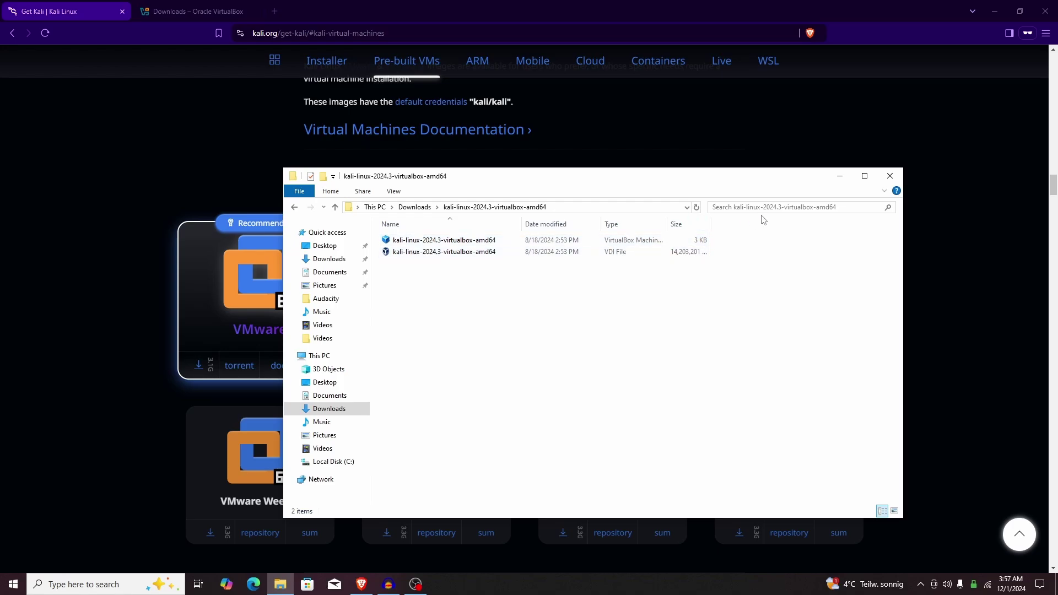
{"action": "left_click", "coordinate": [889, 177]}
Step: Find VirtualBox through the Windows search and switch to Oracle VM VirtualBox Manager
{"action": "left_click", "coordinate": [50, 585]}
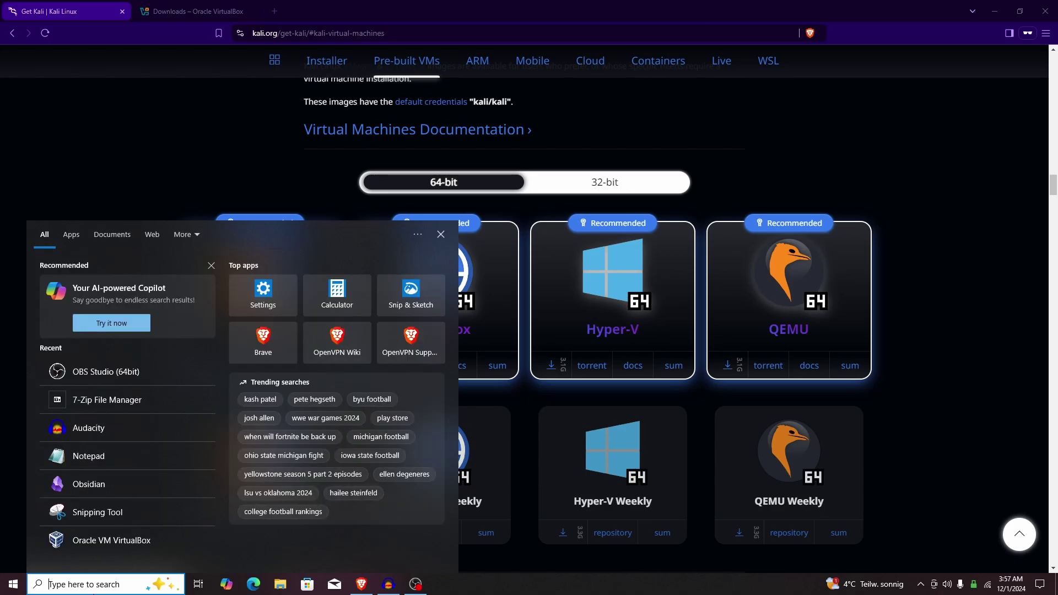
{"action": "type", "text": "vir"}
{"action": "key", "text": "Escape"}
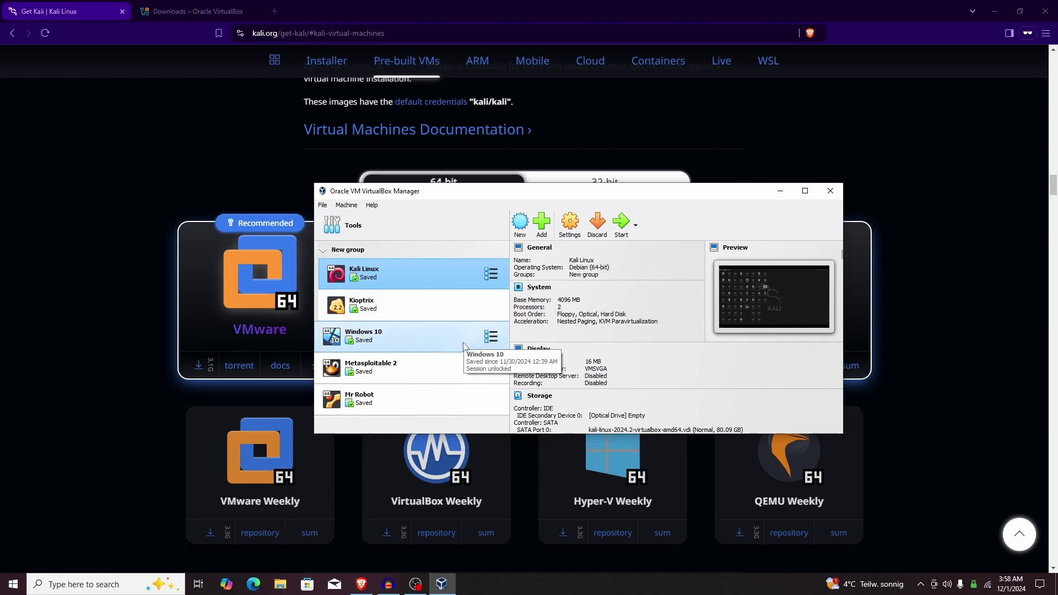
Step: Start a new virtual machine named Kali Linux 2024 with type Linux and version Debian (64-bit)
{"action": "left_click", "coordinate": [518, 236]}
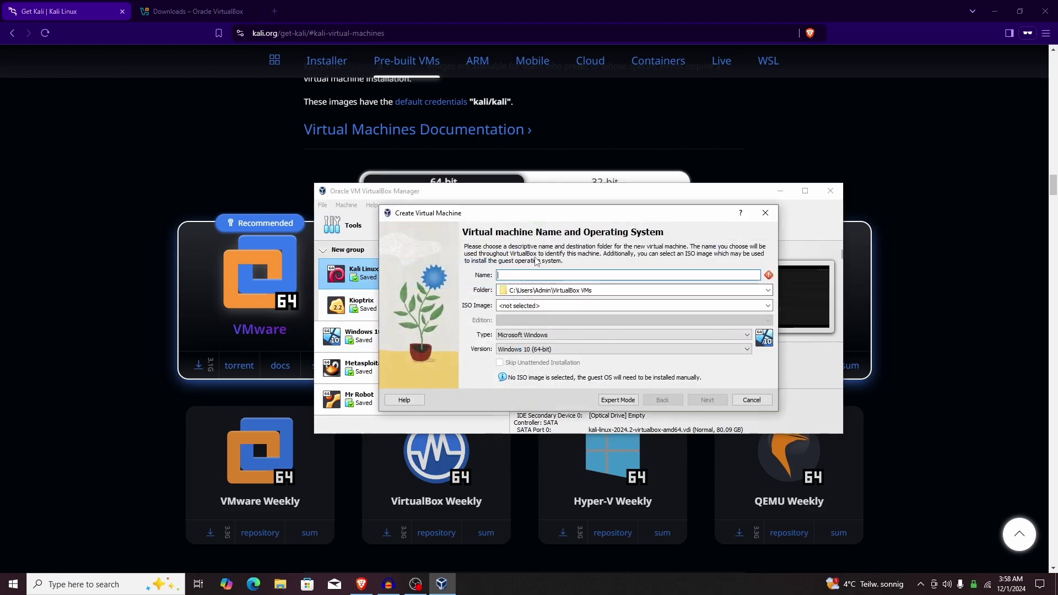
{"action": "type", "text": "K"}
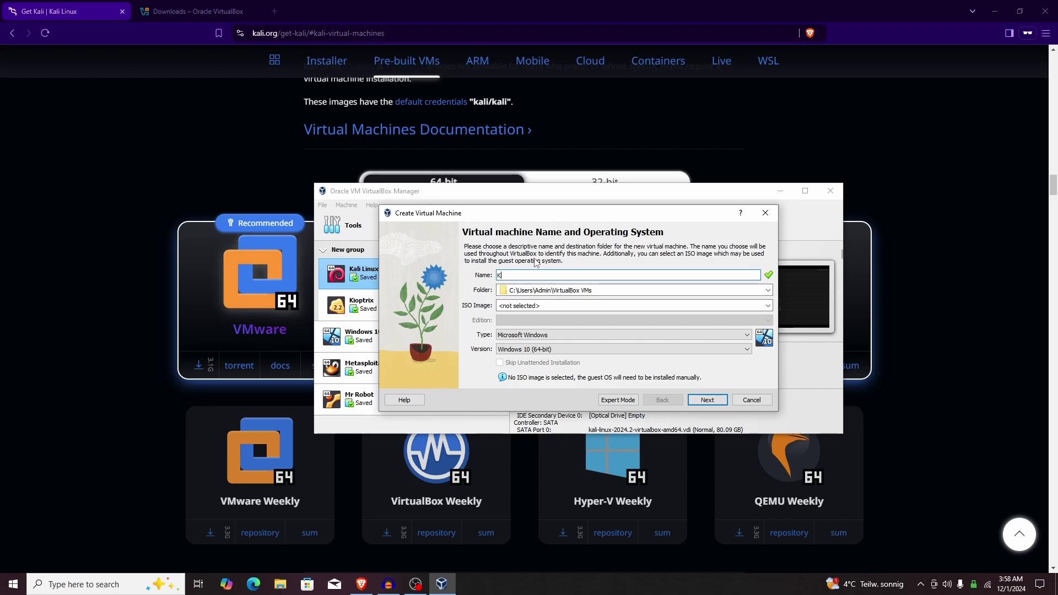
{"action": "type", "text": "ali Linux 2"}
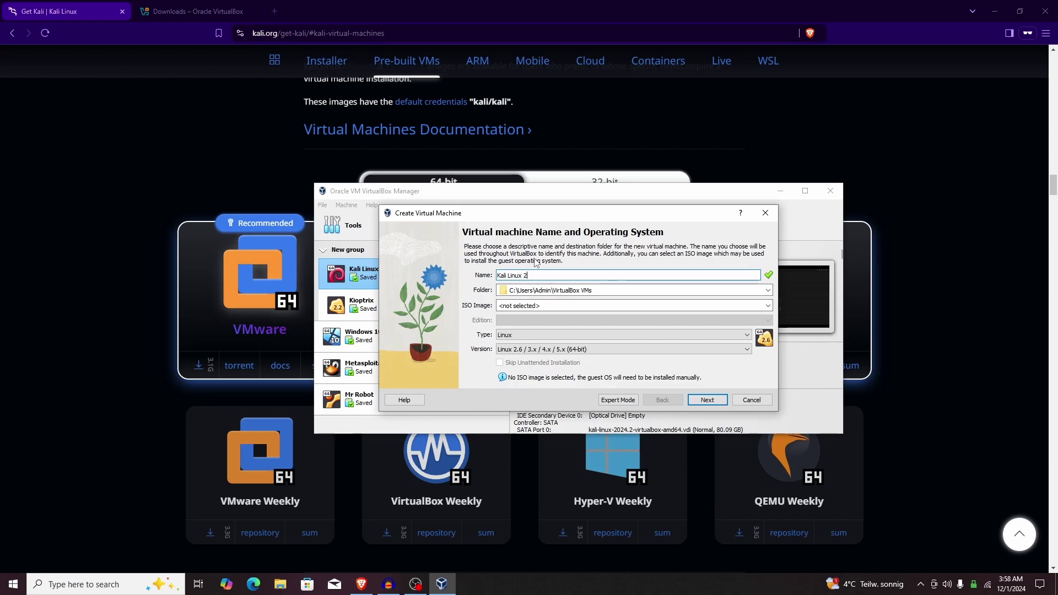
{"action": "type", "text": "024"}
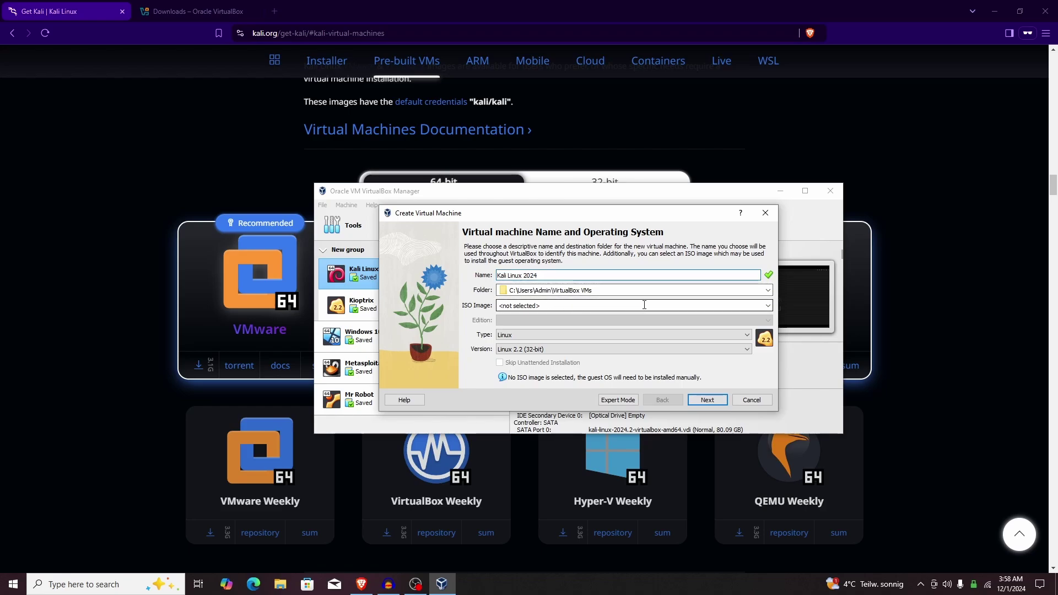
{"action": "left_click", "coordinate": [513, 335]}
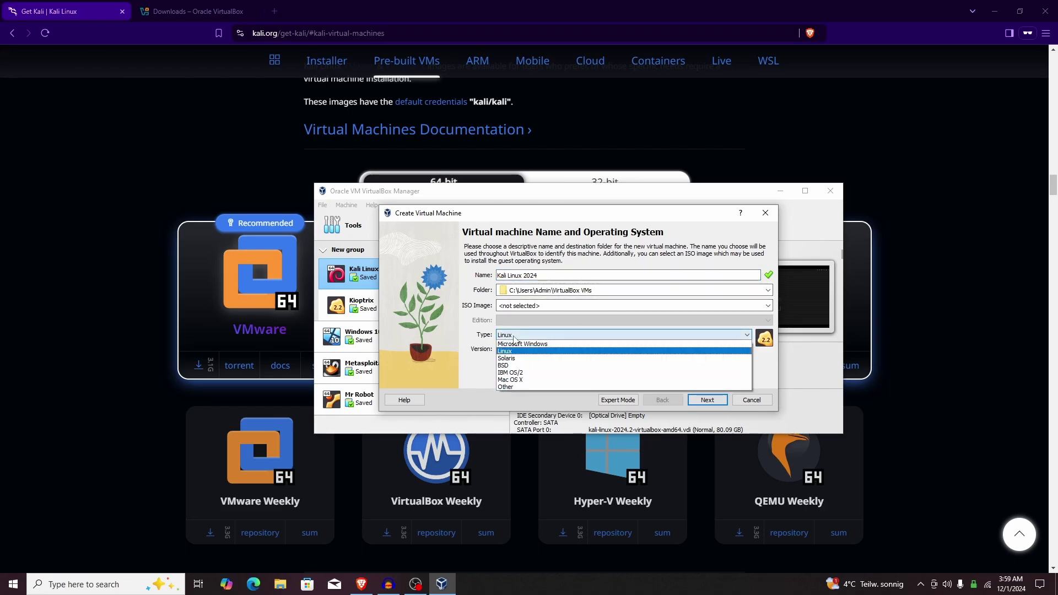
{"action": "left_click", "coordinate": [513, 351]}
{"action": "left_click", "coordinate": [521, 349]}
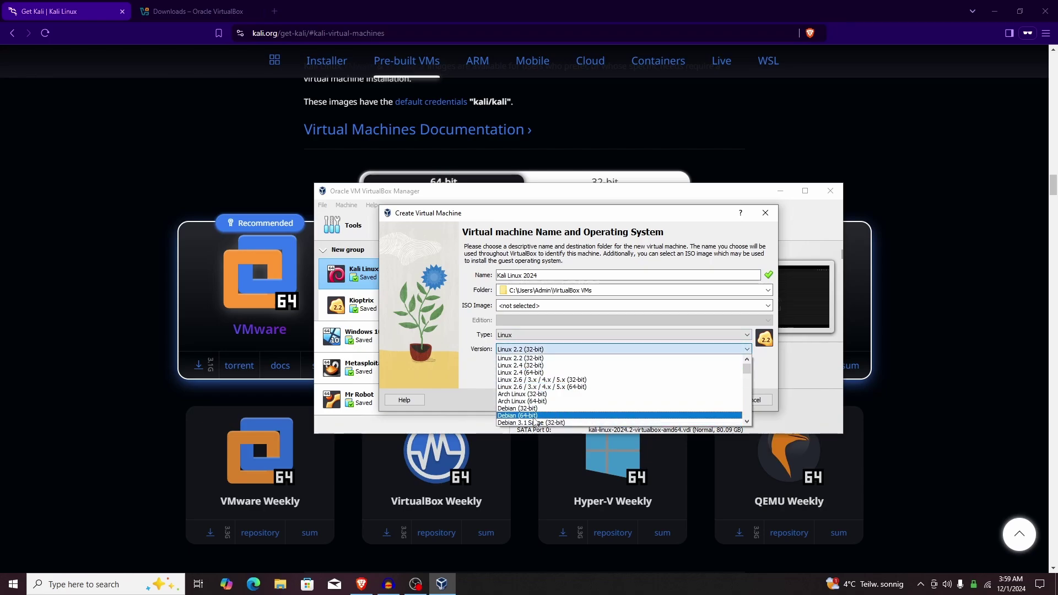
{"action": "left_click", "coordinate": [533, 418]}
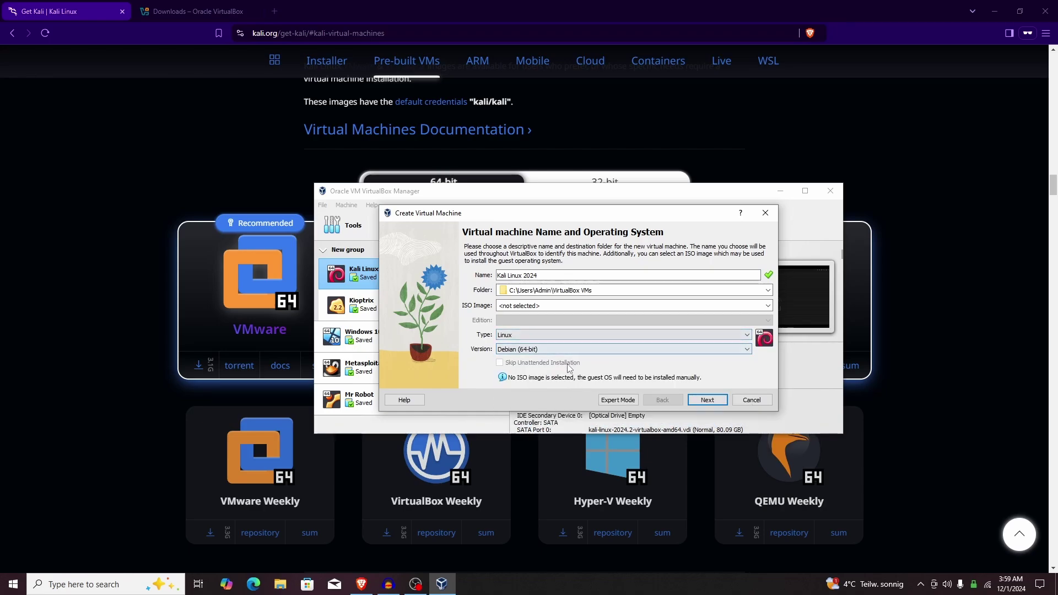
{"action": "left_click", "coordinate": [709, 402]}
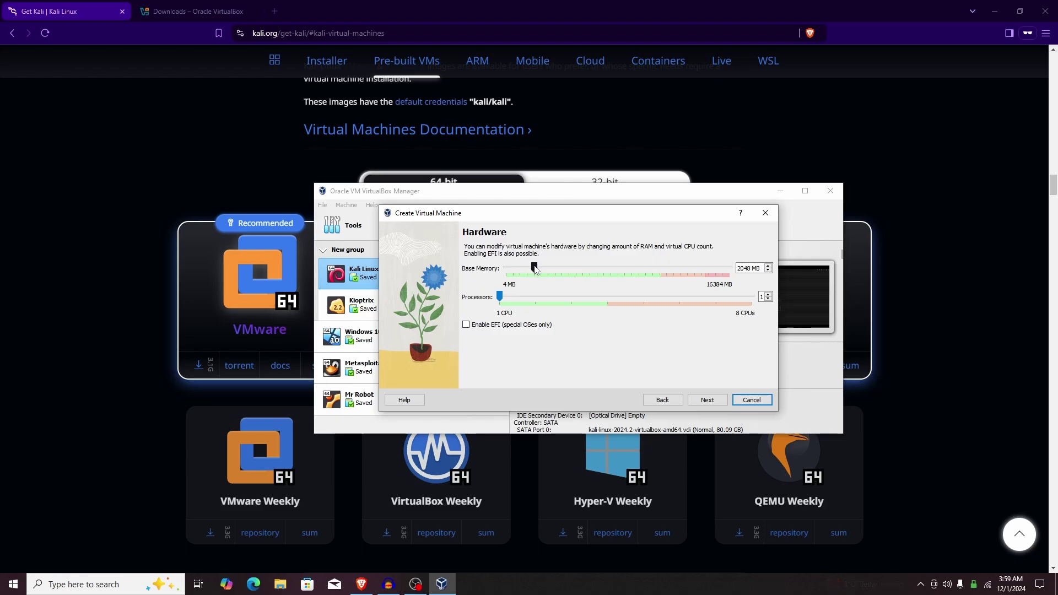
Step: Assign 4453 MB of base memory and 4 processors to the new virtual machine
{"action": "left_click_drag", "start_coordinate": [534, 268], "coordinate": [569, 269]}
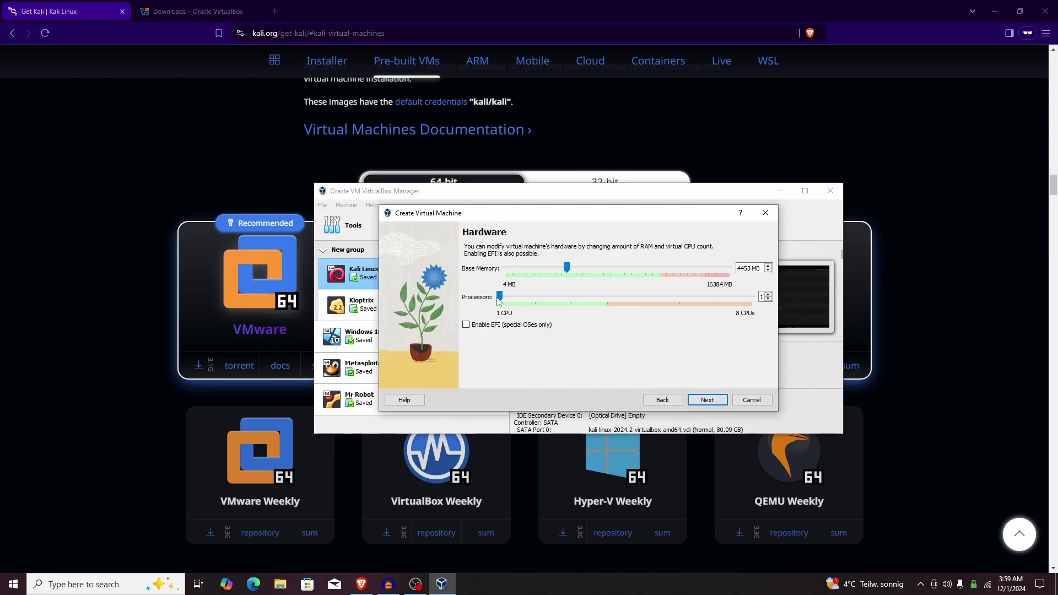
{"action": "left_click_drag", "start_coordinate": [499, 298], "coordinate": [529, 300]}
{"action": "left_click", "coordinate": [708, 399]}
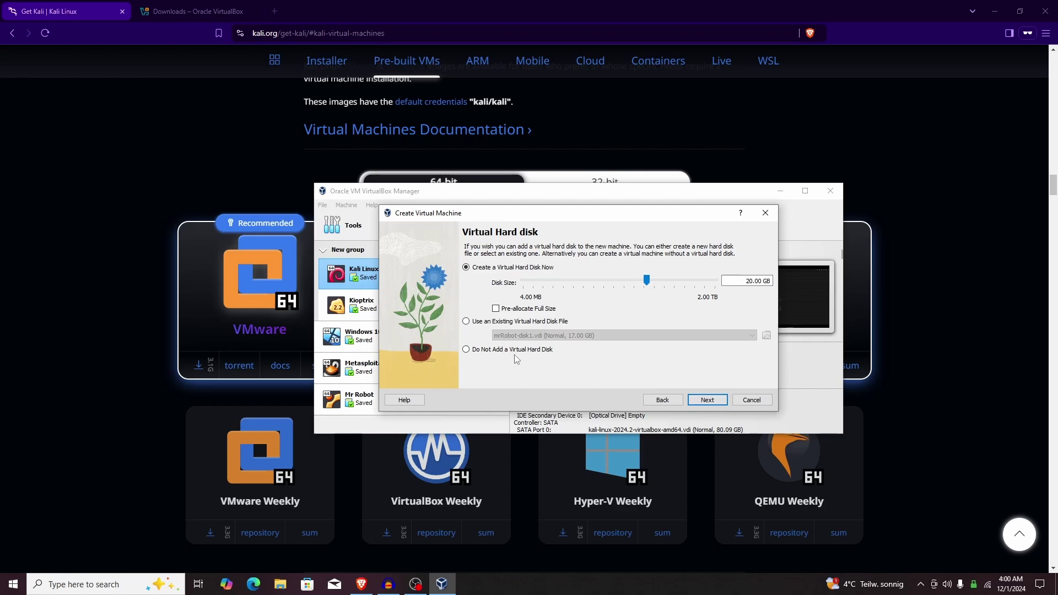
Step: Attach kali-linux-2024.3-virtualbox-amd64.vdi from its extracted folder in Downloads as the existing hard disk, and finish creating the machine
{"action": "left_click", "coordinate": [483, 322]}
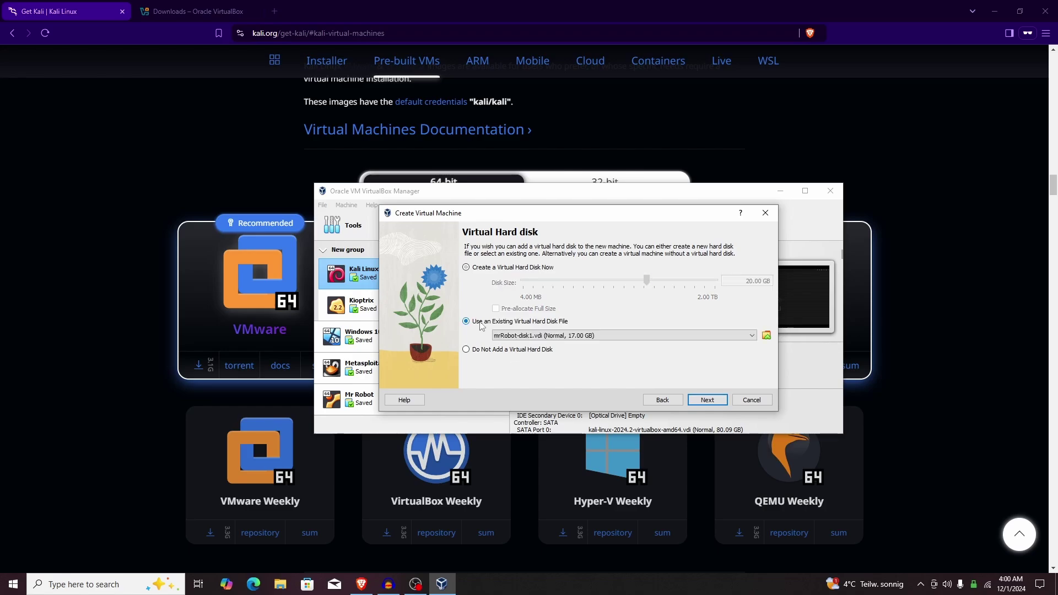
{"action": "left_click", "coordinate": [766, 337]}
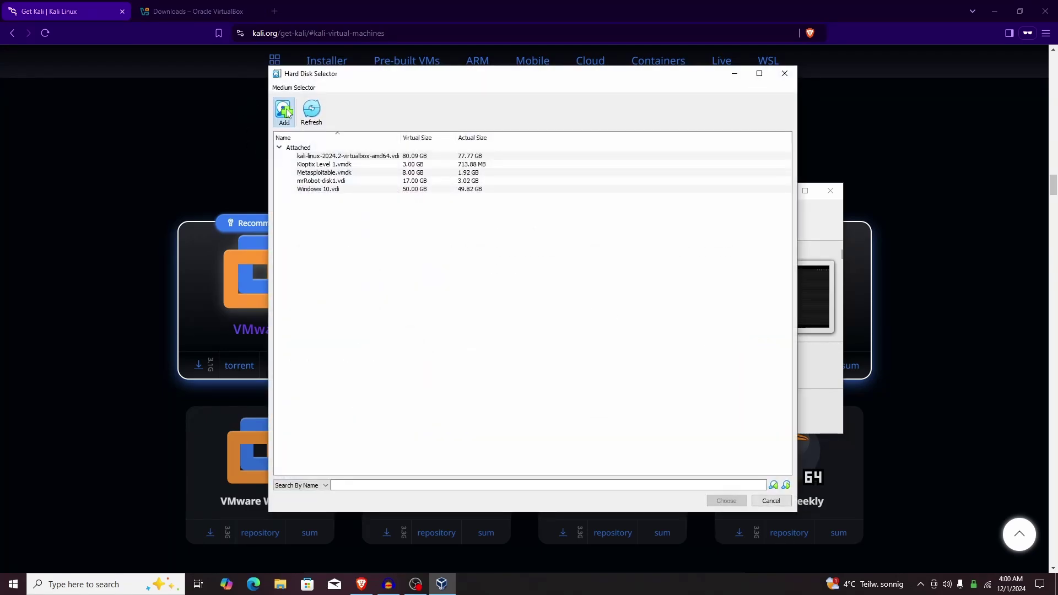
{"action": "left_click", "coordinate": [286, 112]}
{"action": "left_click", "coordinate": [314, 177]}
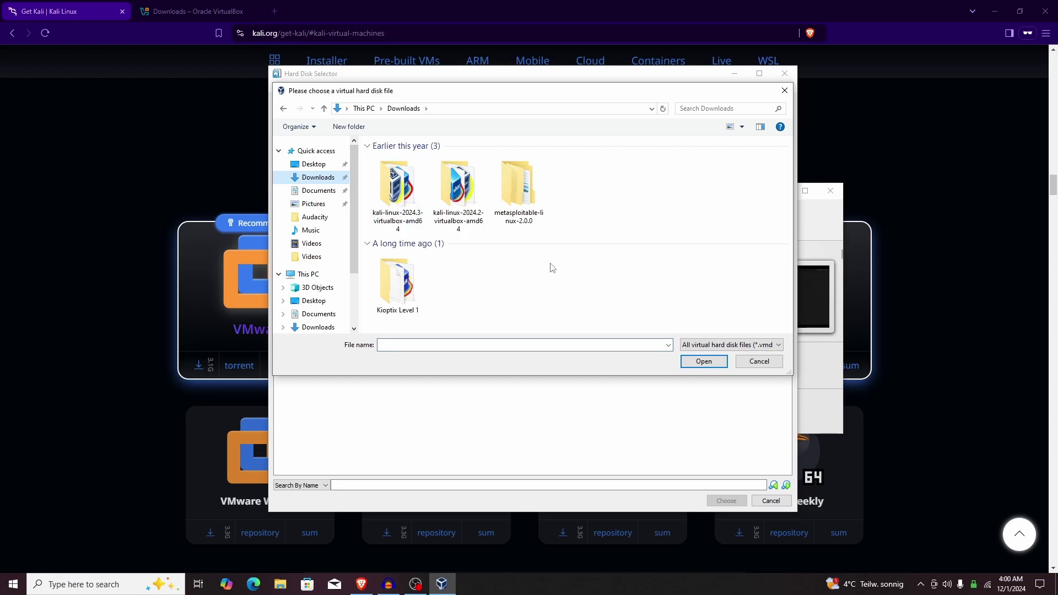
{"action": "double_click", "coordinate": [401, 200]}
{"action": "left_click", "coordinate": [459, 161]}
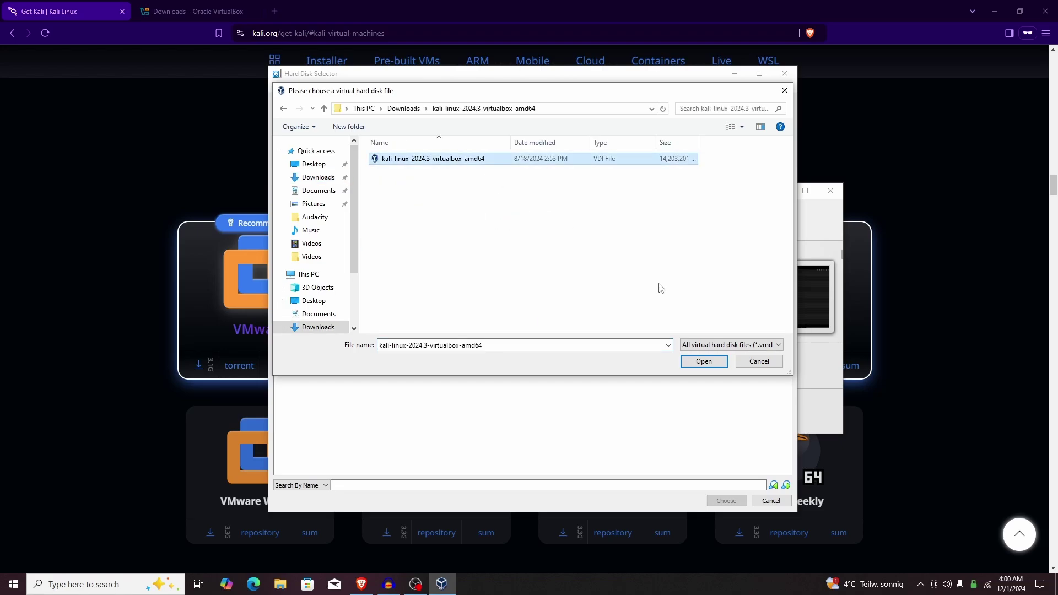
{"action": "left_click", "coordinate": [703, 362]}
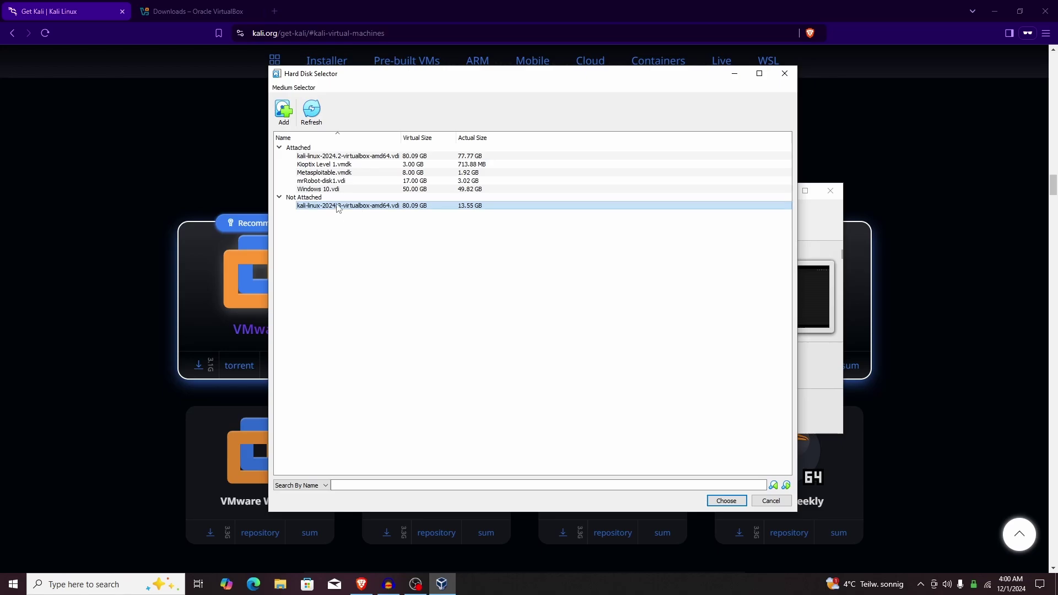
{"action": "left_click", "coordinate": [742, 503]}
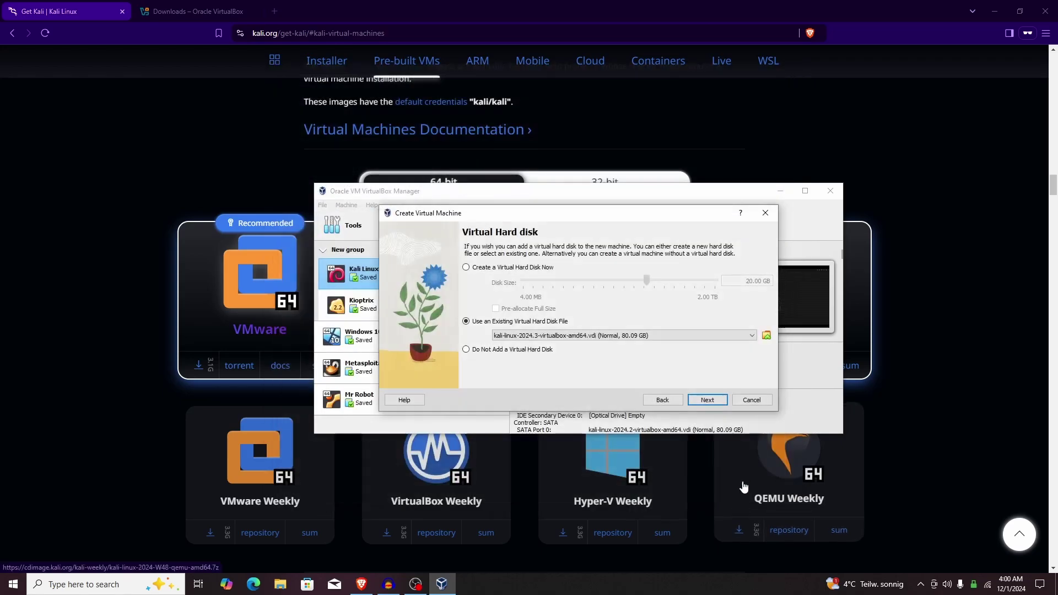
{"action": "left_click", "coordinate": [719, 404]}
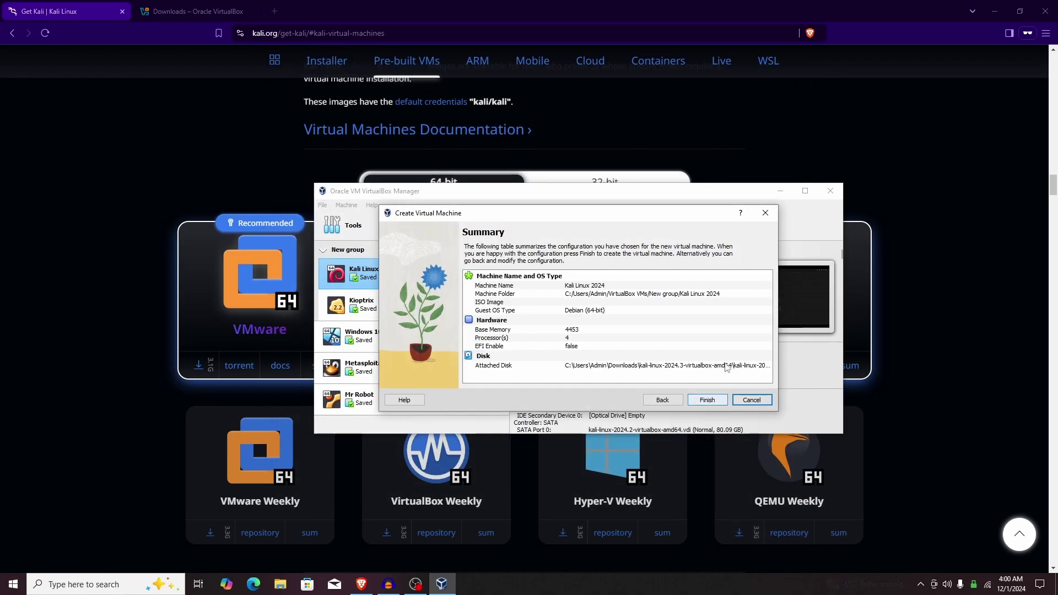
{"action": "left_click", "coordinate": [722, 400]}
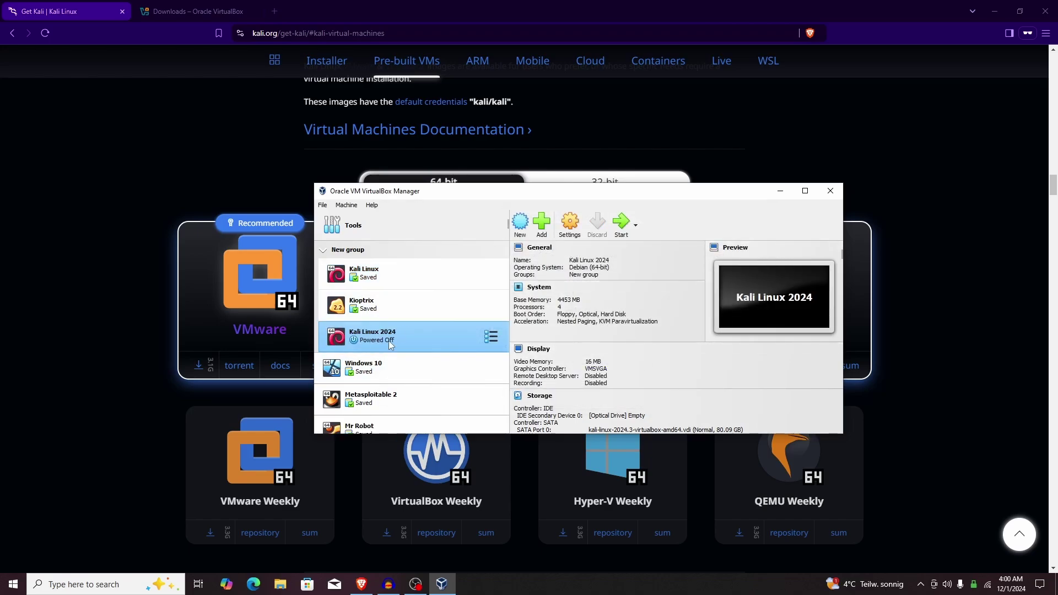
Step: Start the Kali Linux 2024 virtual machine, maximize its window, and boot the Kali GNU/Linux entry
{"action": "double_click", "coordinate": [425, 333]}
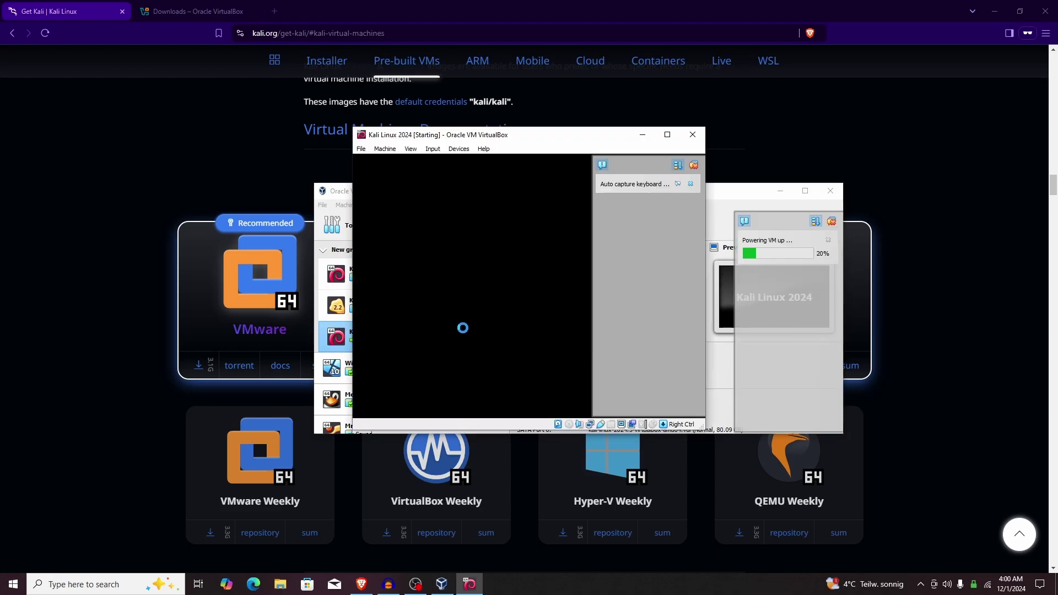
{"action": "left_click", "coordinate": [667, 135]}
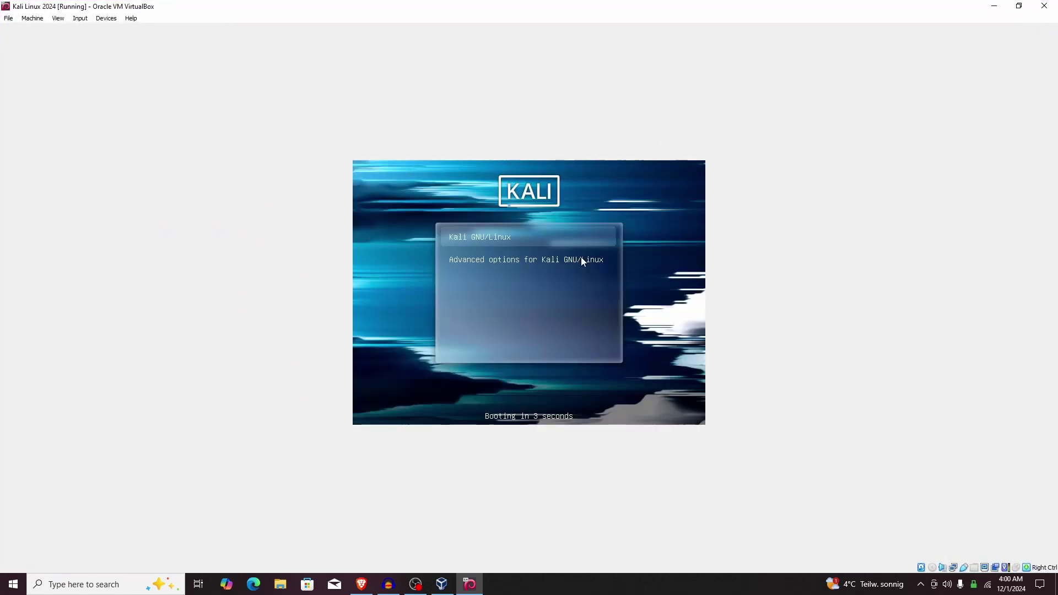
{"action": "key", "text": "Return"}
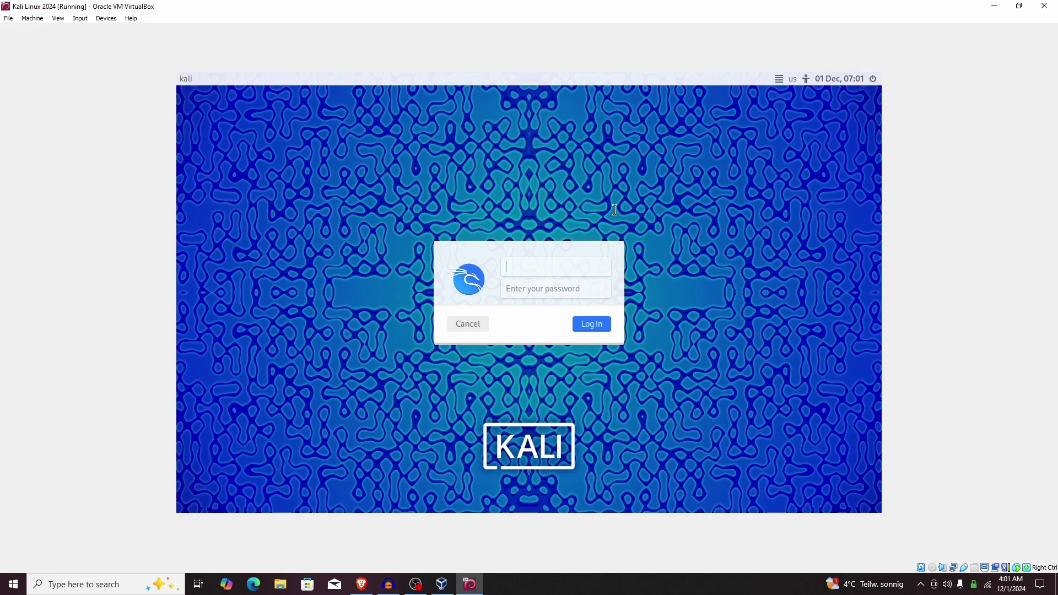
Step: Log in to the Kali desktop with the account username and password
{"action": "key", "text": "Tab"}
{"action": "type", "text": "kali"}
{"action": "key", "text": "Return"}
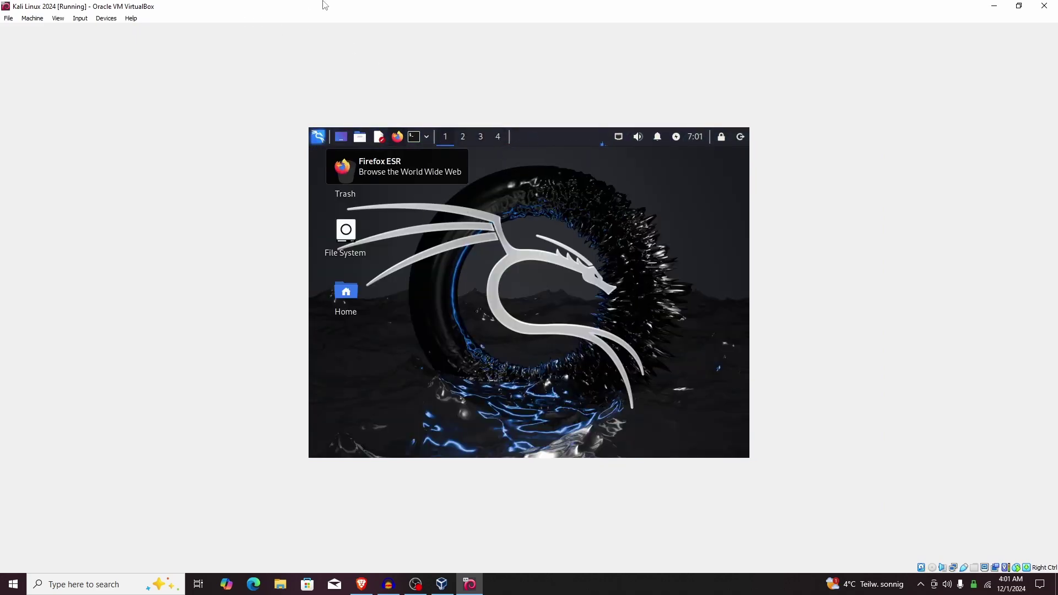
Step: Switch the Kali virtual machine's display to full-screen mode and confirm the change
{"action": "left_click", "coordinate": [58, 18]}
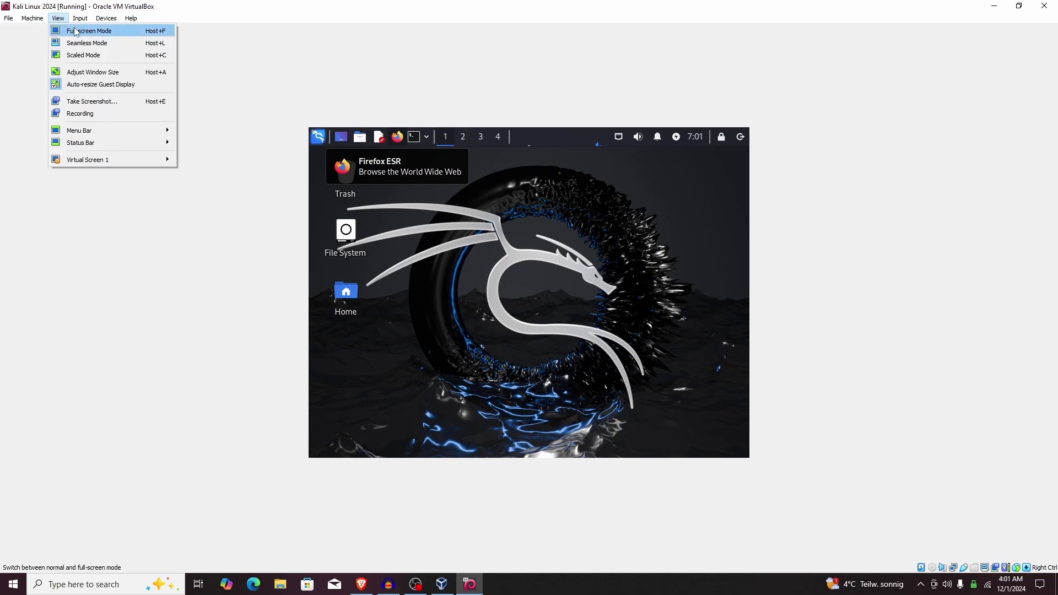
{"action": "left_click", "coordinate": [76, 33]}
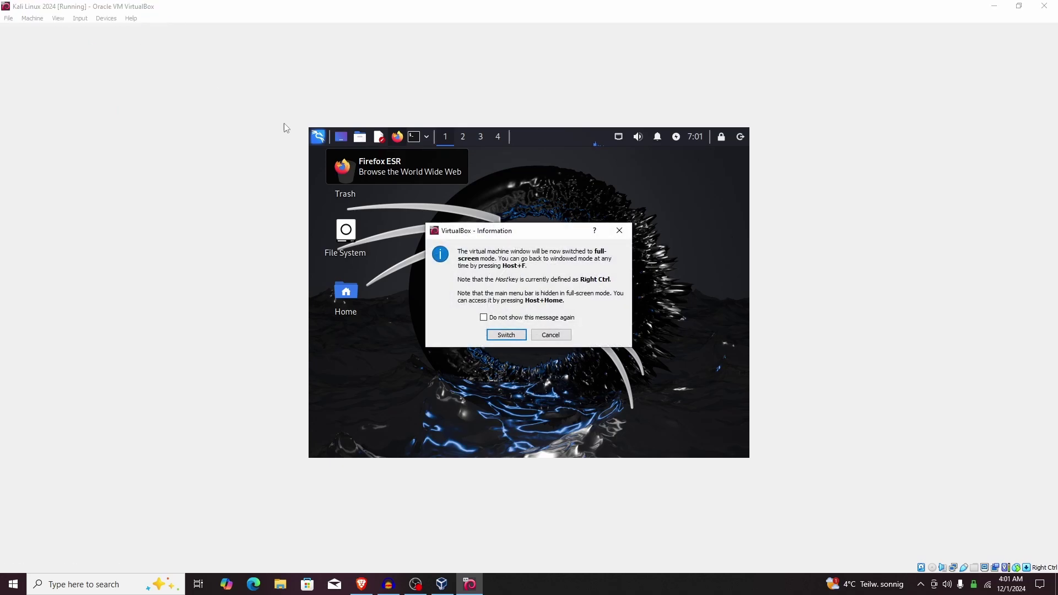
{"action": "left_click", "coordinate": [504, 335]}
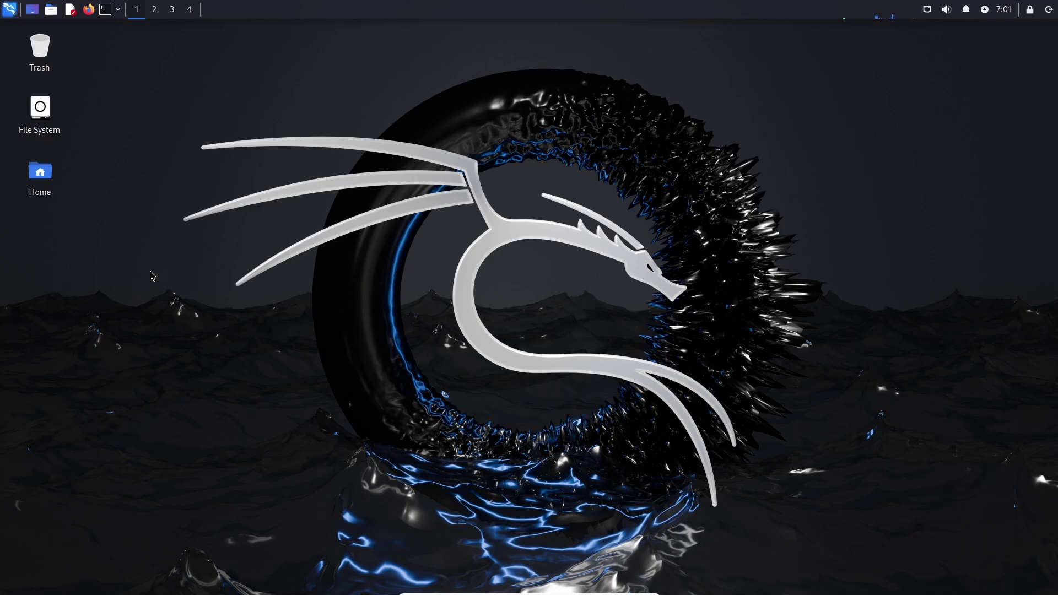
Step: Browse the Home folder and its Desktop folder in the file manager, and close the window
{"action": "left_click", "coordinate": [39, 175]}
{"action": "double_click", "coordinate": [41, 182]}
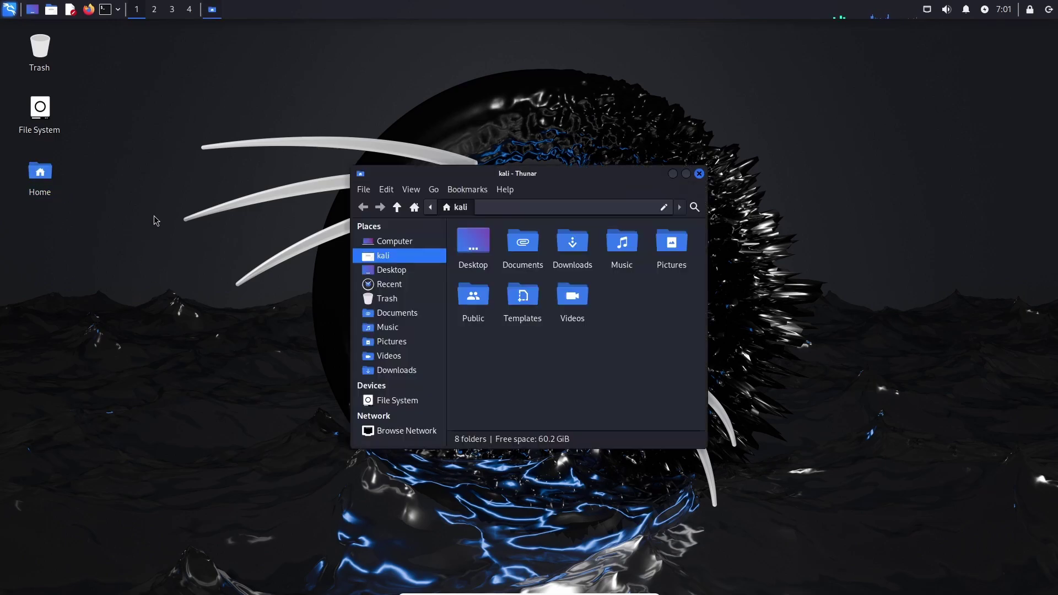
{"action": "left_click", "coordinate": [626, 247]}
{"action": "left_click", "coordinate": [393, 270]}
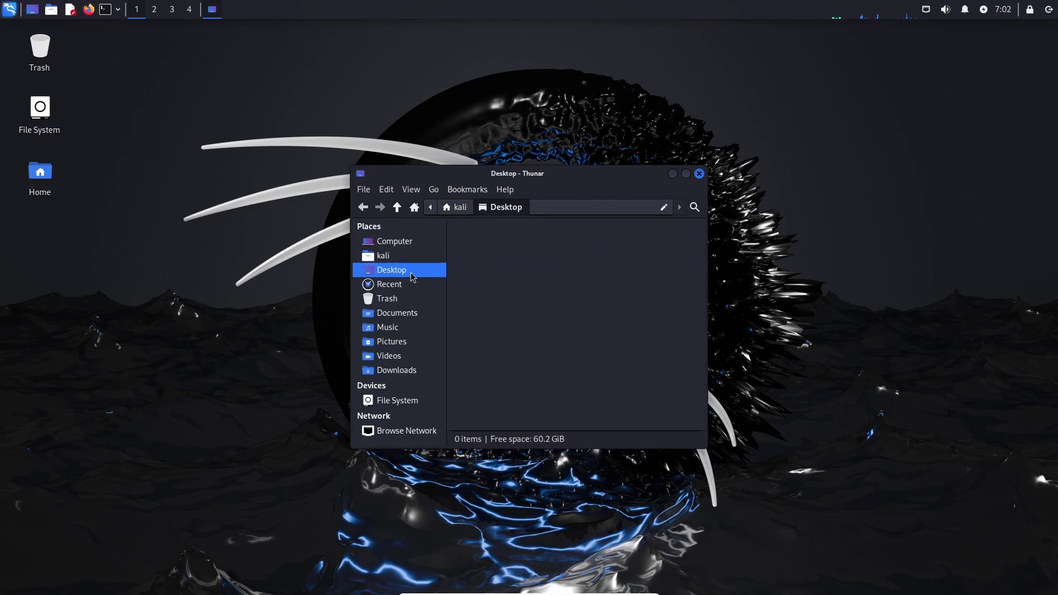
{"action": "left_click", "coordinate": [699, 174]}
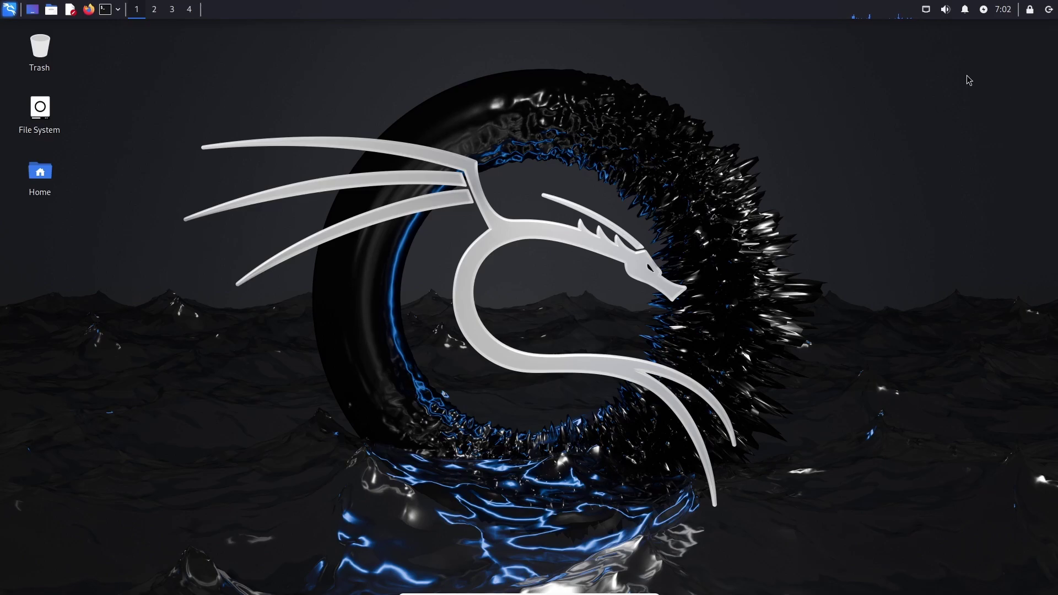
Step: View the log-out and shut-down options of the Kali session and cancel the dialog
{"action": "left_click", "coordinate": [1048, 10]}
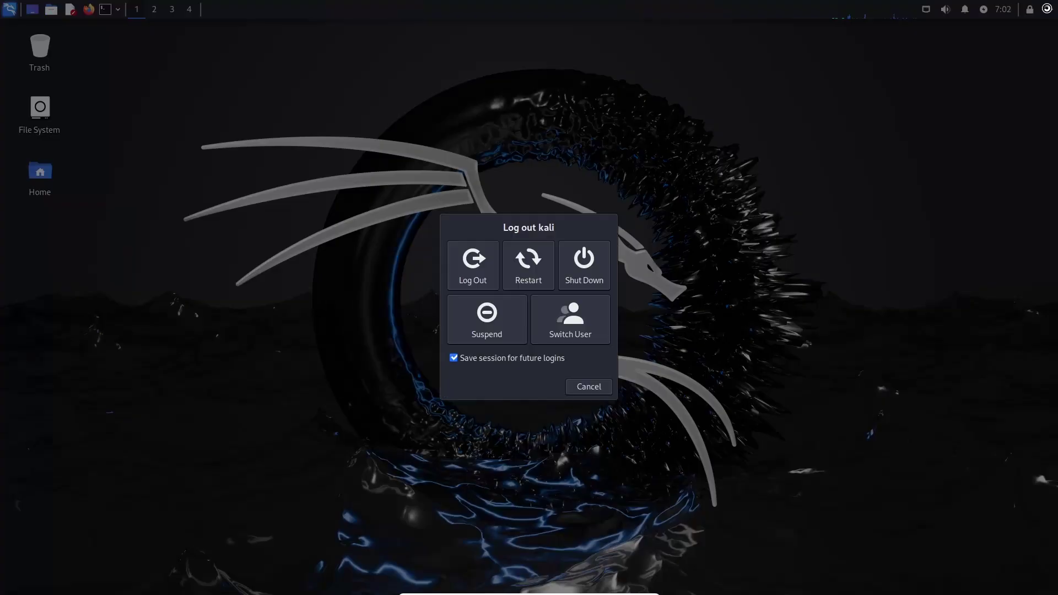
{"action": "left_click", "coordinate": [587, 389]}
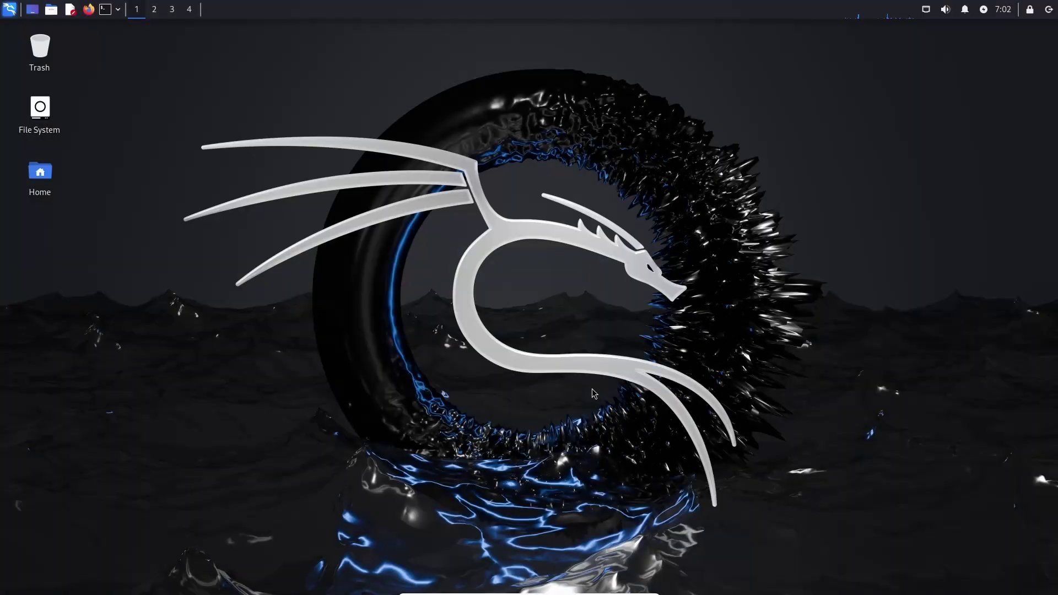
Step: View the sound controls and the Ethernet connection options of the Kali desktop, and dismiss them
{"action": "left_click", "coordinate": [946, 10]}
{"action": "left_click", "coordinate": [928, 10]}
{"action": "left_click", "coordinate": [928, 10]}
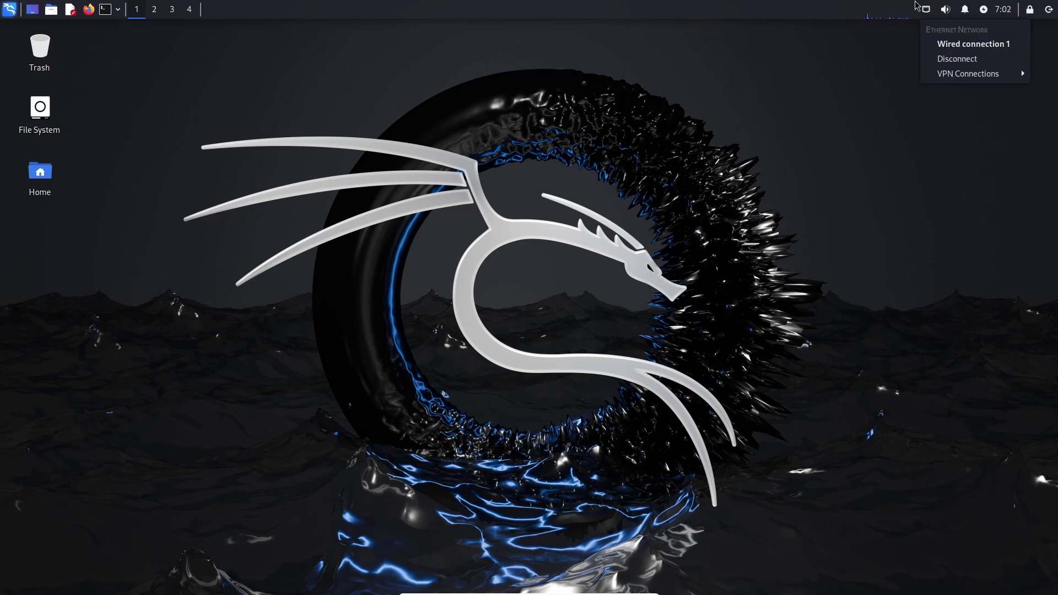
{"action": "left_click", "coordinate": [842, 76]}
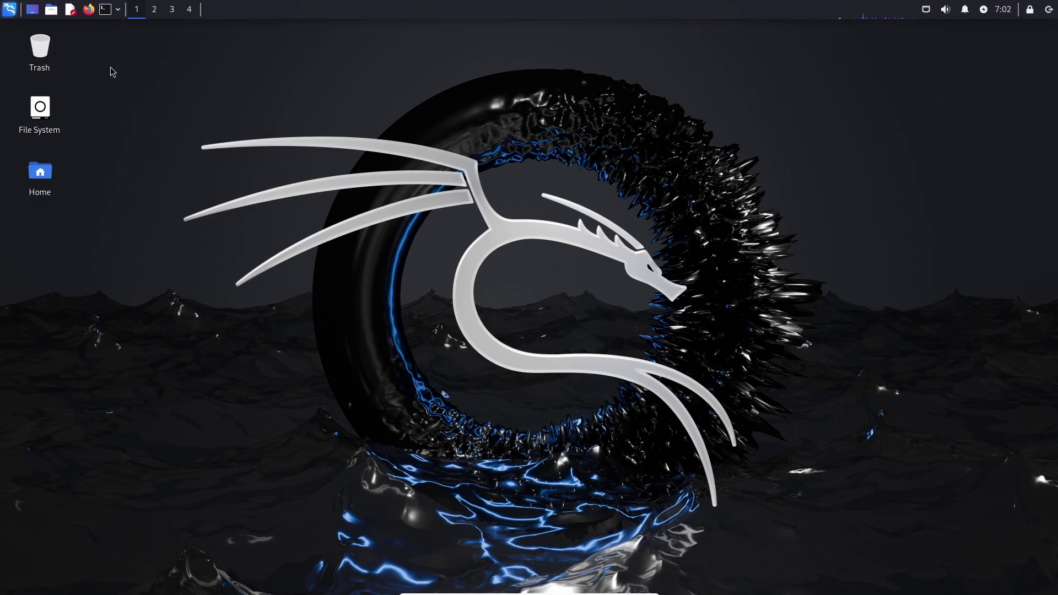
Step: Switch through workspaces 2, 3 and 4, return to workspace 1, and close the Firefox window showing the Kali homepage
{"action": "left_click", "coordinate": [38, 51]}
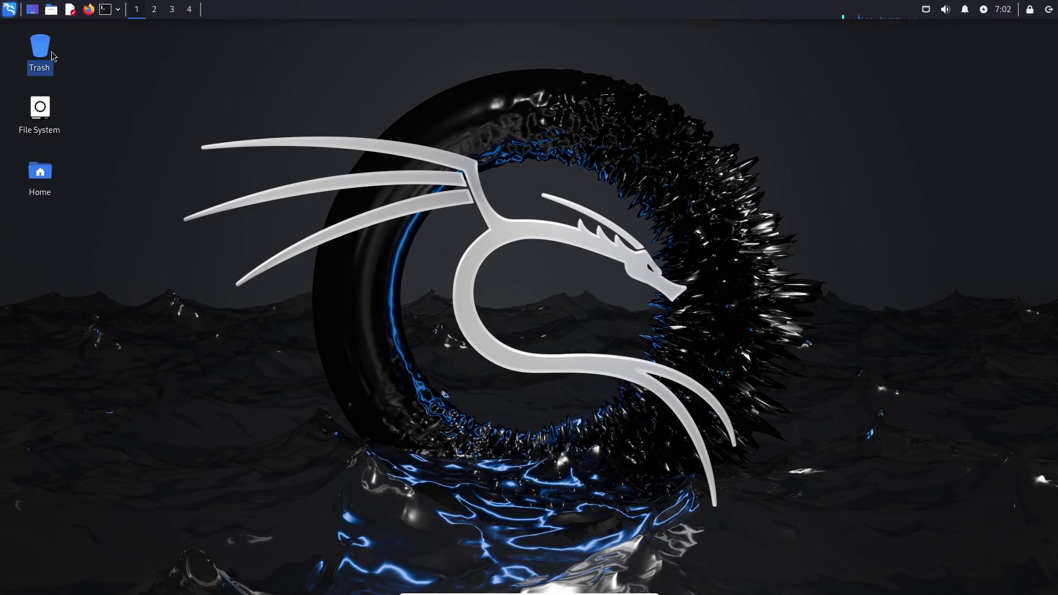
{"action": "left_click", "coordinate": [155, 10]}
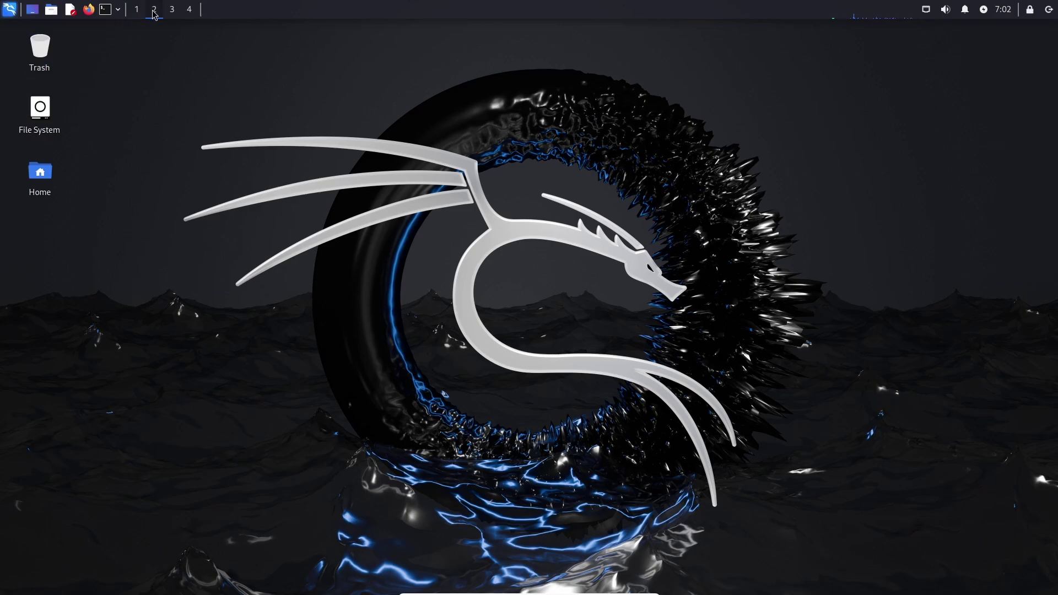
{"action": "left_click", "coordinate": [172, 10]}
{"action": "left_click", "coordinate": [191, 13]}
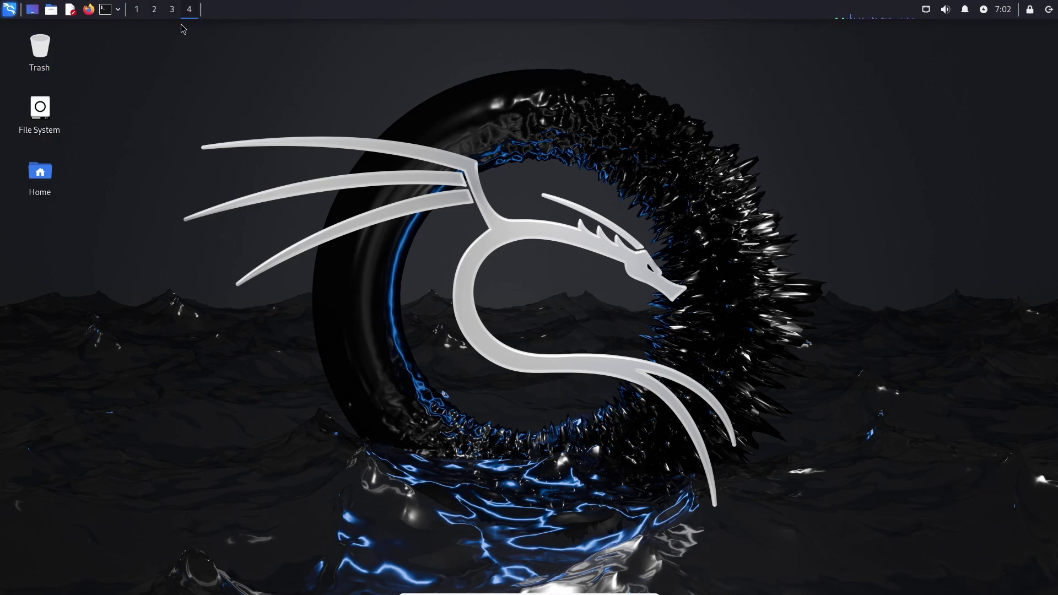
{"action": "left_click", "coordinate": [137, 11]}
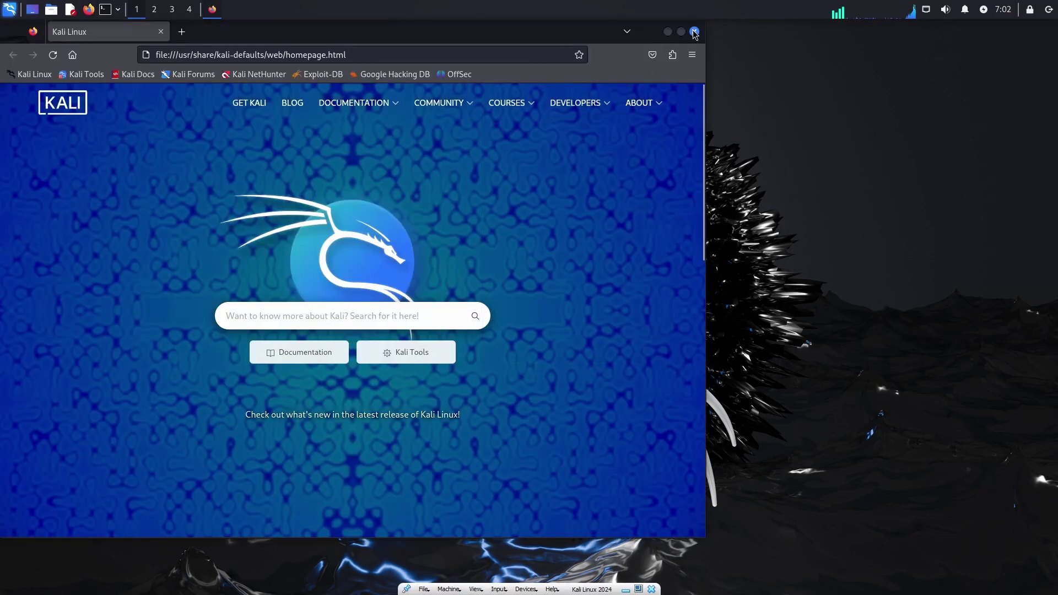
{"action": "left_click", "coordinate": [694, 32]}
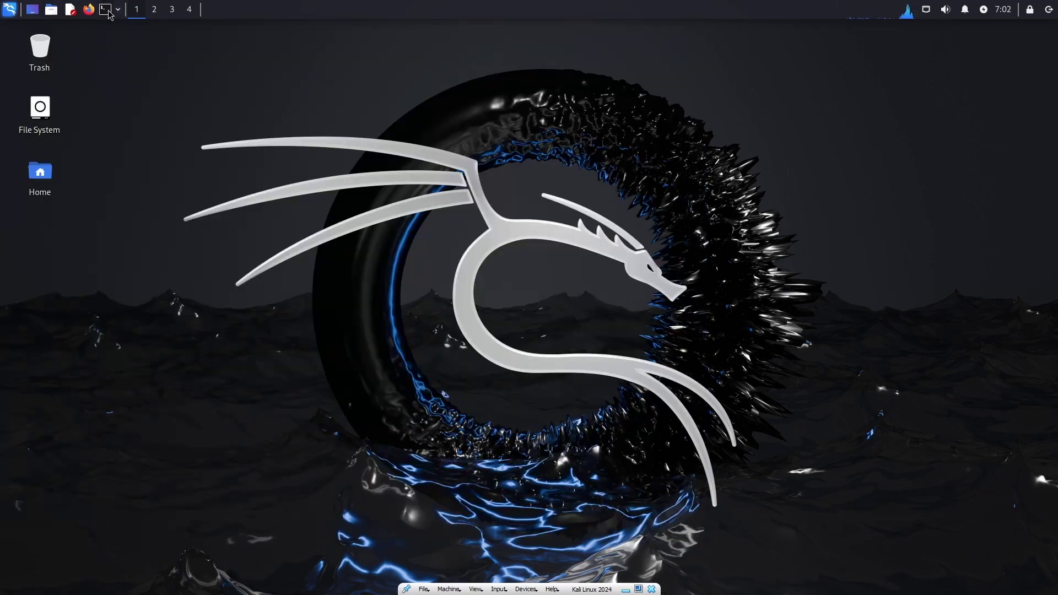
Step: Browse all installed applications and the Information Gathering tools, expanding the DNS Analysis and IDS/IPS Identification groups
{"action": "left_click", "coordinate": [10, 14]}
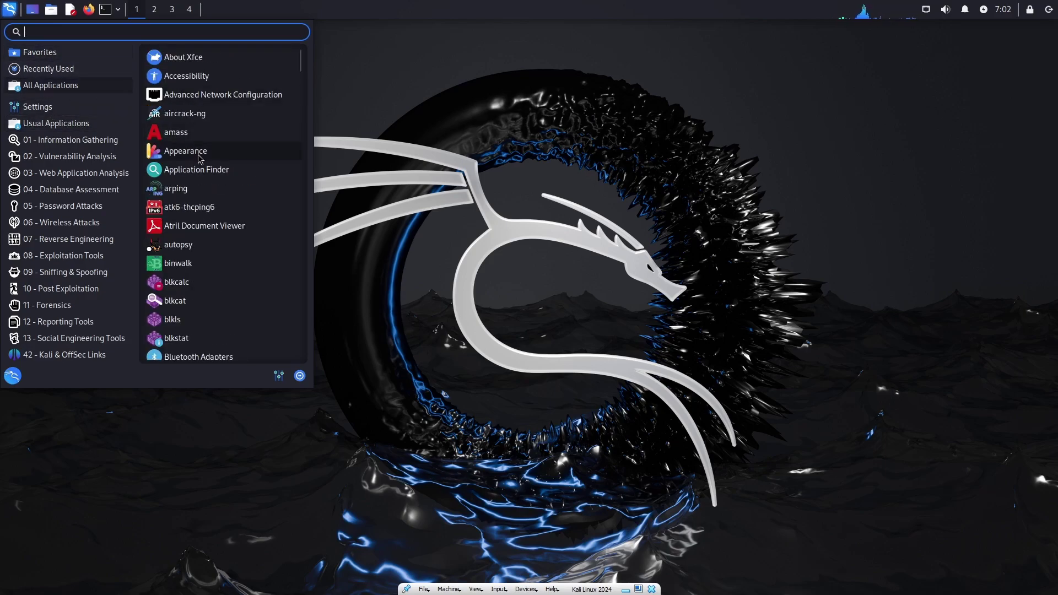
{"action": "scroll", "coordinate": [200, 159], "scroll_direction": "down", "scroll_amount": 5}
{"action": "scroll", "coordinate": [200, 158], "scroll_direction": "up", "scroll_amount": 5}
{"action": "mouse_move", "coordinate": [73, 145]}
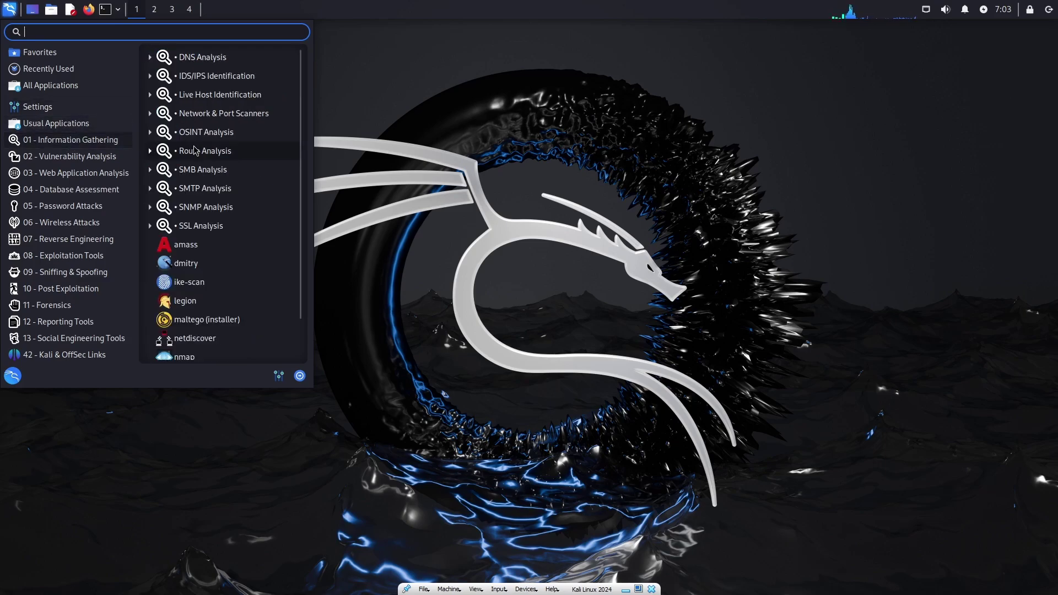
{"action": "left_click", "coordinate": [151, 59]}
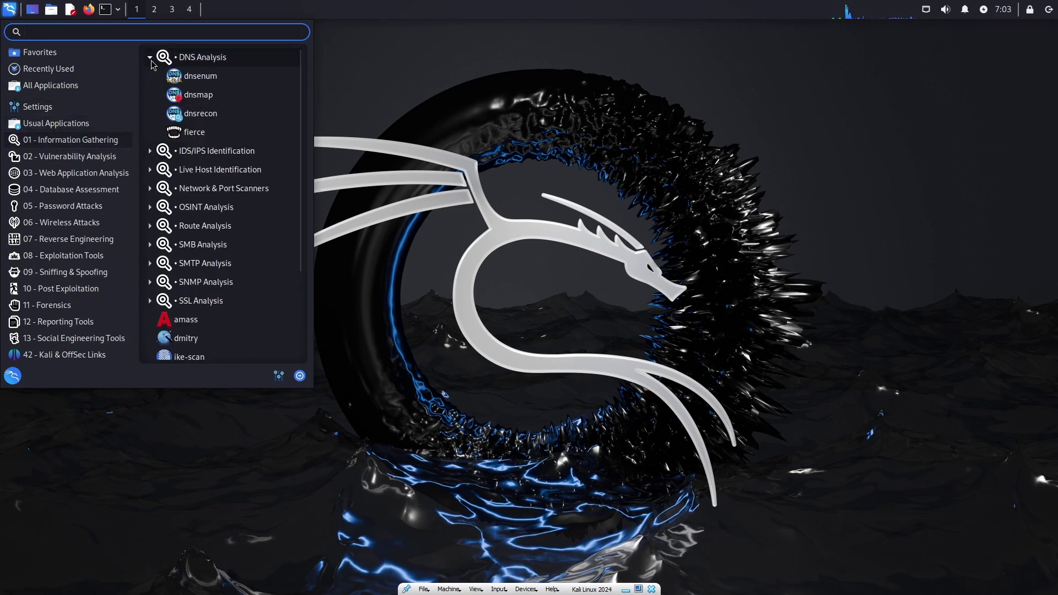
{"action": "left_click", "coordinate": [151, 156]}
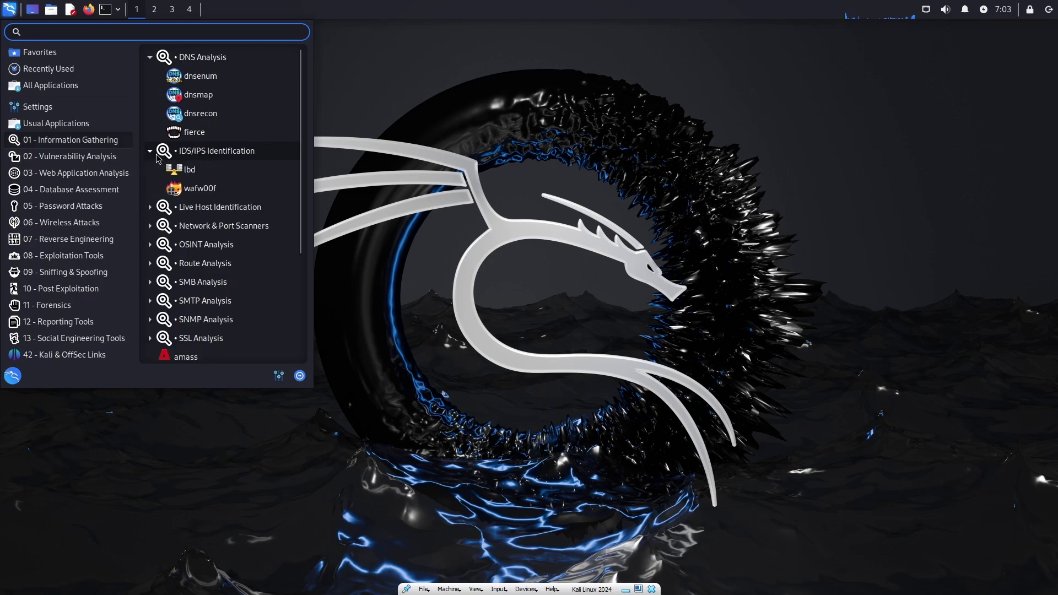
{"action": "scroll", "coordinate": [221, 159], "scroll_direction": "down", "scroll_amount": 1}
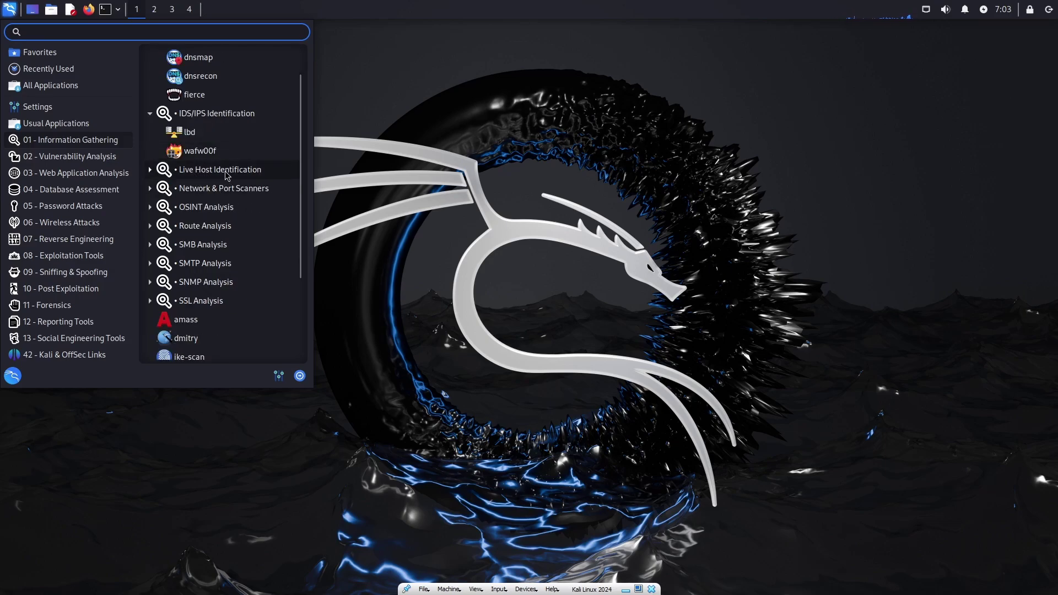
{"action": "scroll", "coordinate": [232, 182], "scroll_direction": "down", "scroll_amount": 3}
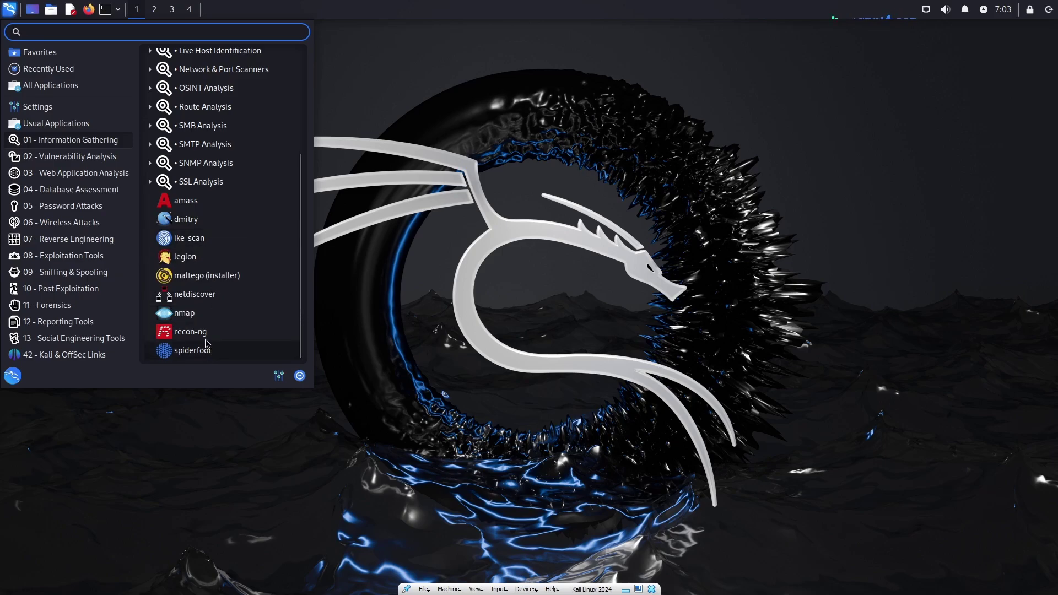
Step: Examine the tools in the Vulnerability Analysis, Web Application Analysis, Database Assessment, Password Attacks and Wireless Attacks categories
{"action": "left_click", "coordinate": [77, 156]}
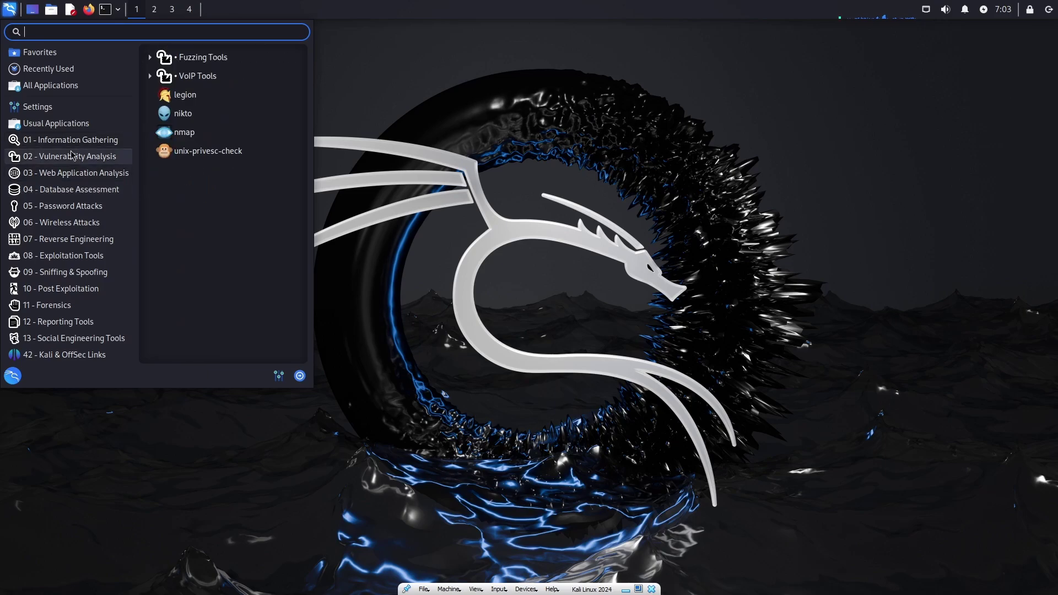
{"action": "left_click", "coordinate": [124, 173]}
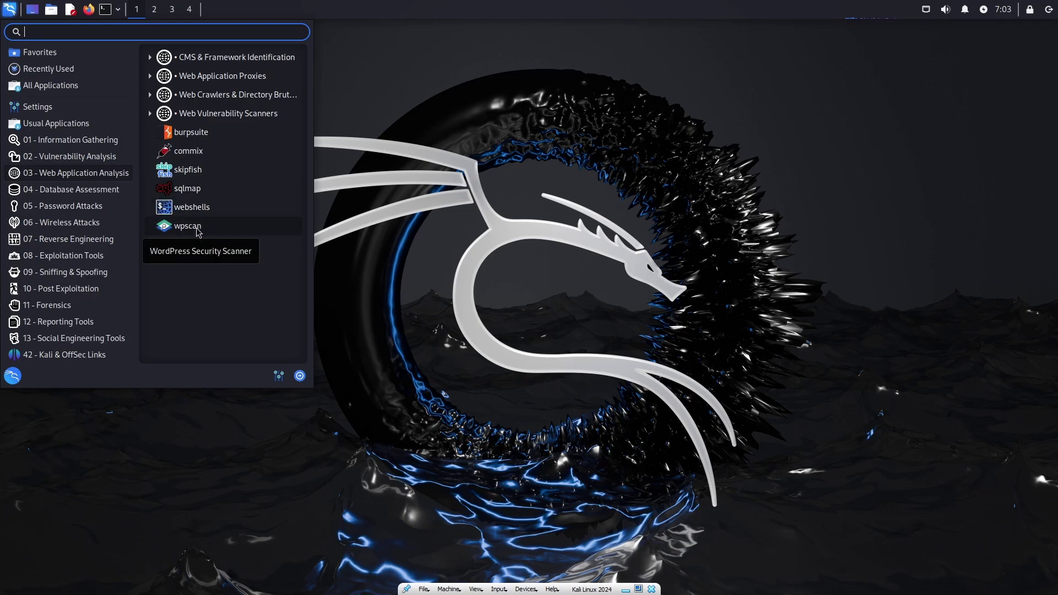
{"action": "left_click", "coordinate": [114, 192]}
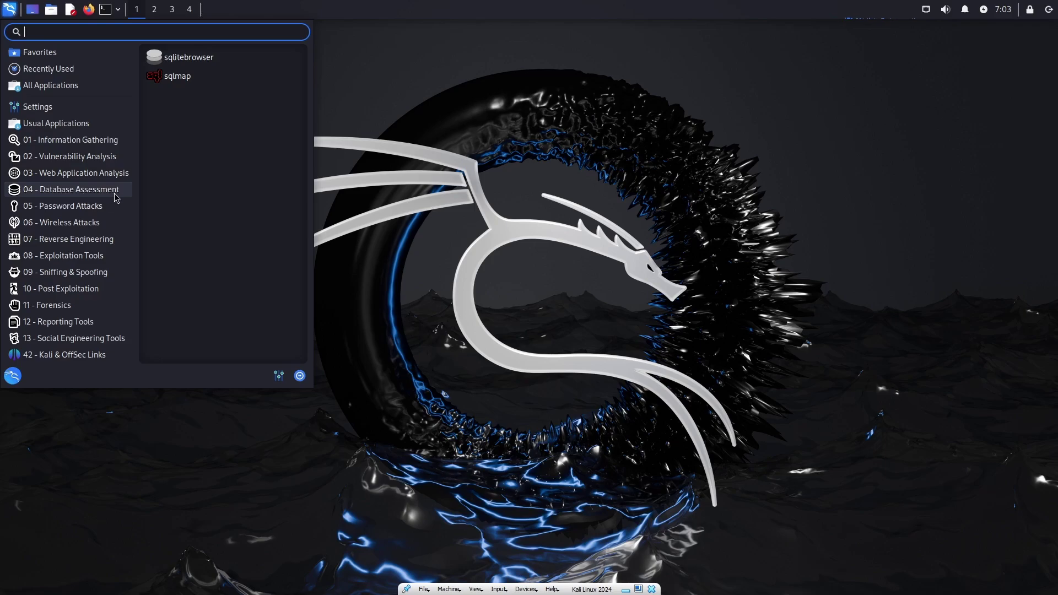
{"action": "left_click", "coordinate": [78, 205]}
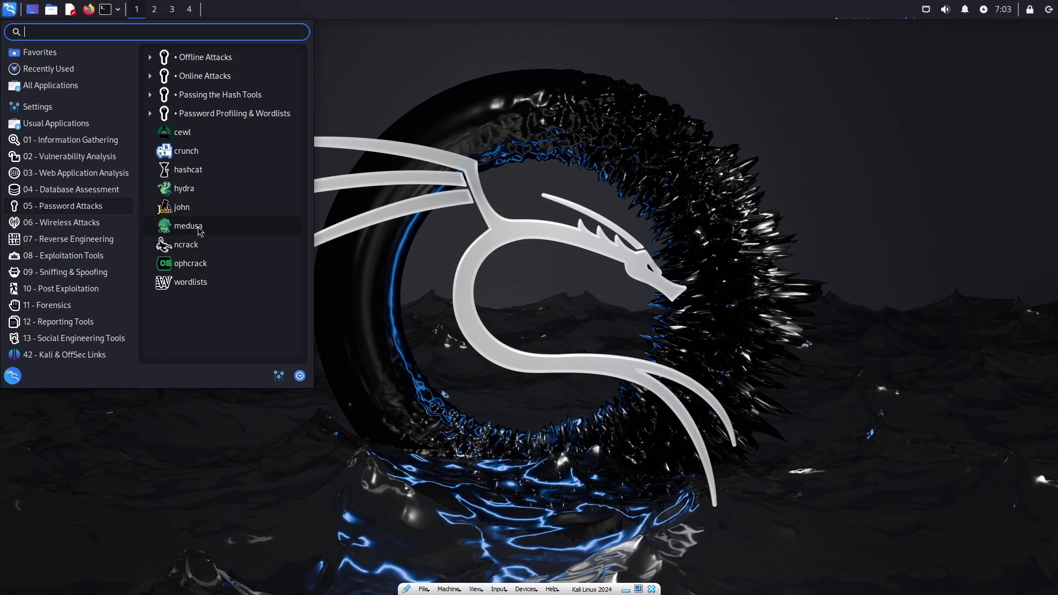
{"action": "left_click", "coordinate": [79, 255]}
{"action": "left_click", "coordinate": [77, 223]}
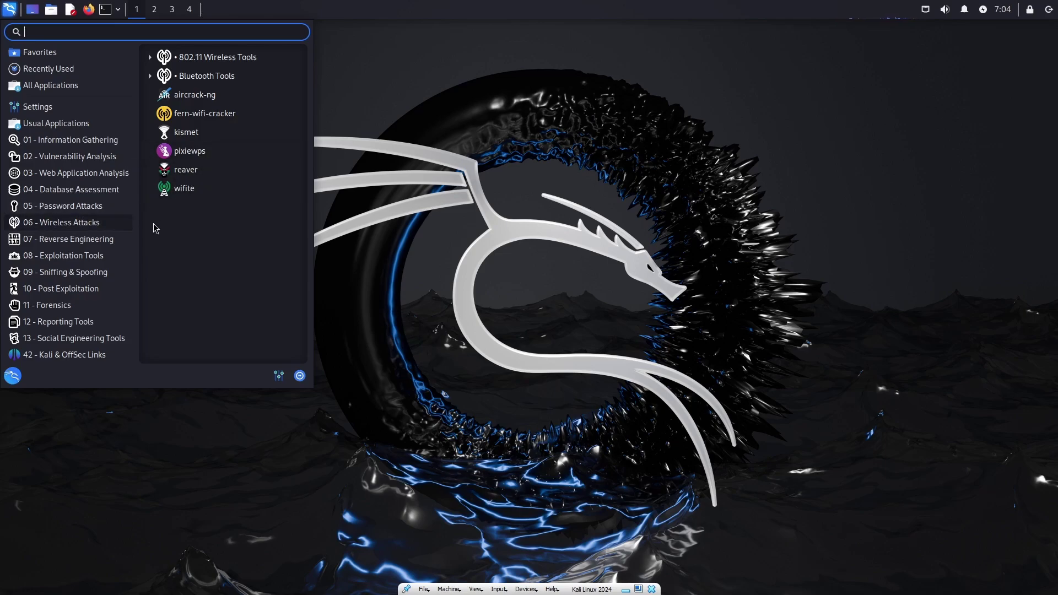
Step: Examine the tool categories from 07 - Reverse Engineering through 13 - Social Engineering Tools
{"action": "left_click", "coordinate": [116, 243]}
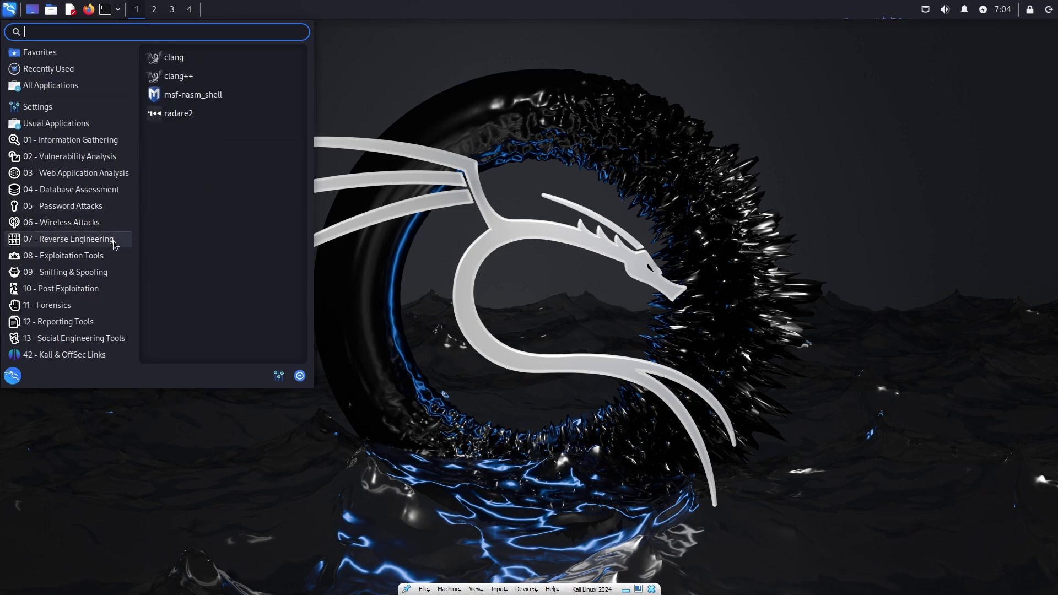
{"action": "left_click", "coordinate": [112, 257]}
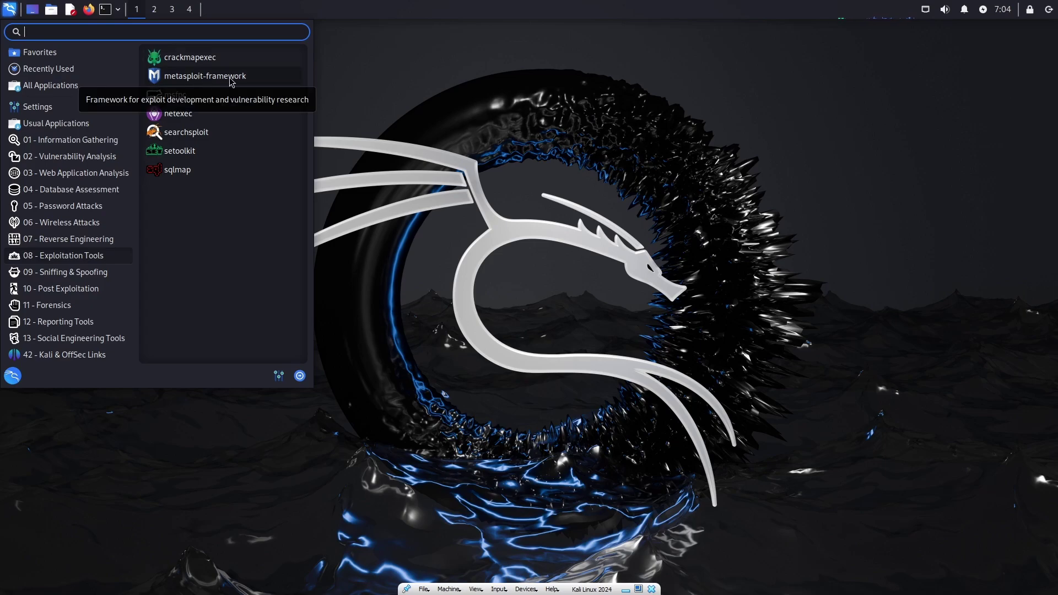
{"action": "left_click", "coordinate": [105, 273]}
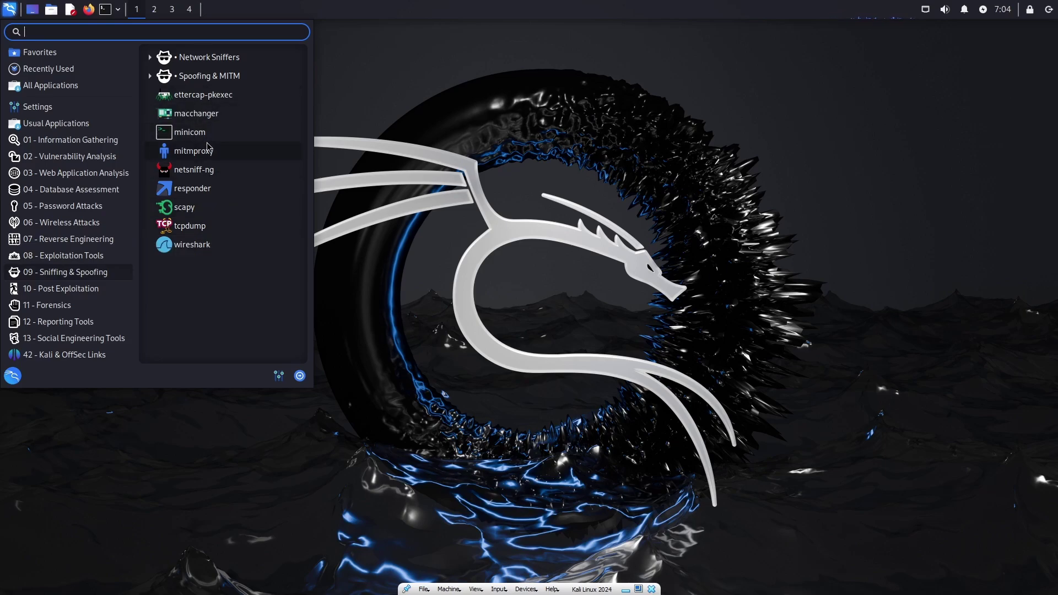
{"action": "left_click", "coordinate": [88, 289]}
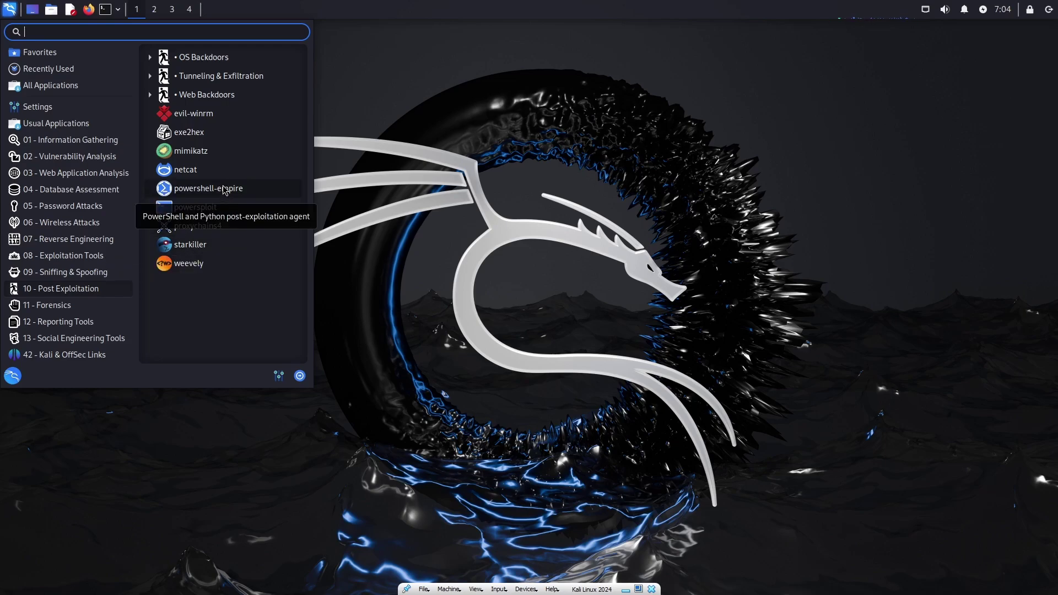
{"action": "mouse_move", "coordinate": [76, 309]}
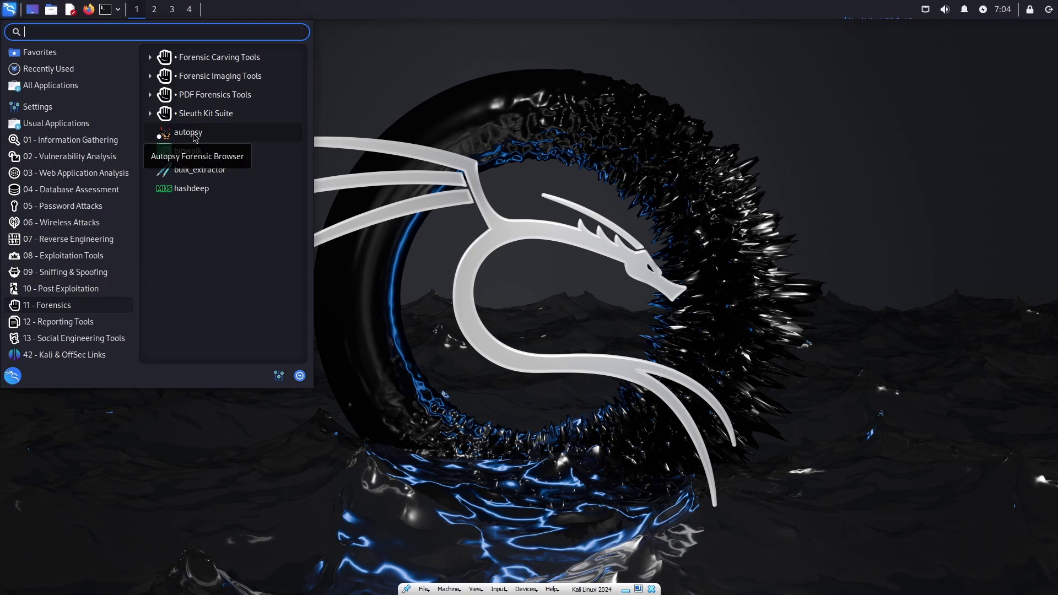
{"action": "mouse_move", "coordinate": [126, 324]}
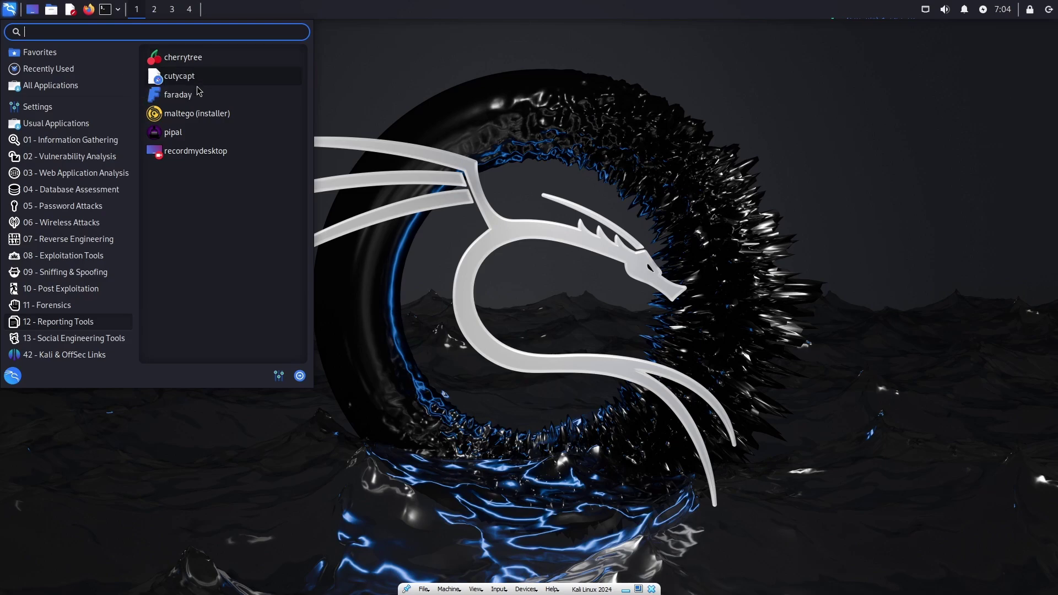
{"action": "mouse_move", "coordinate": [109, 345]}
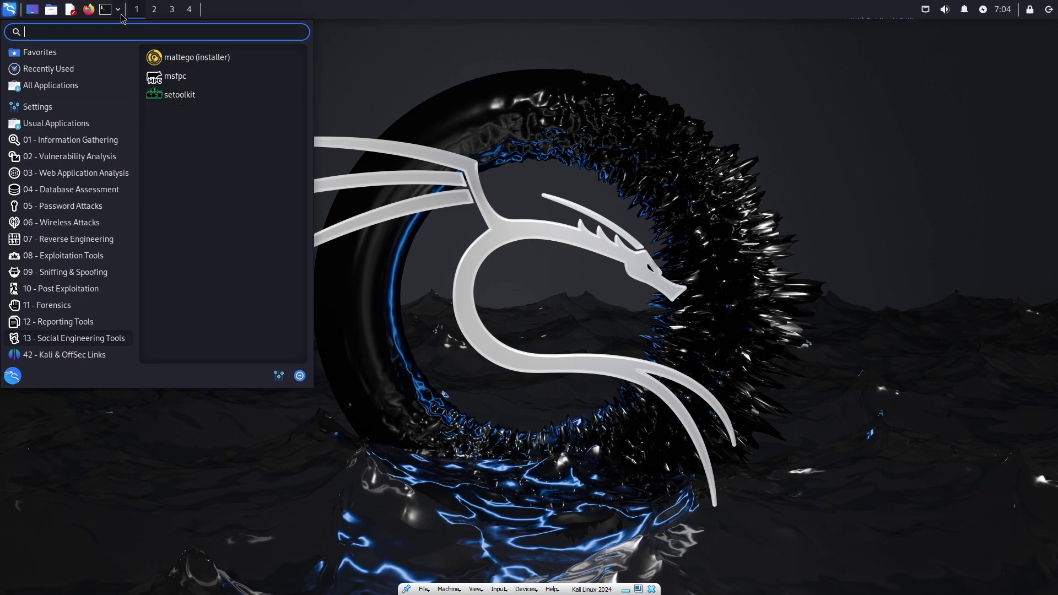
Step: Look through the personal and hardware settings in the Settings Manager, and close it
{"action": "mouse_move", "coordinate": [101, 111]}
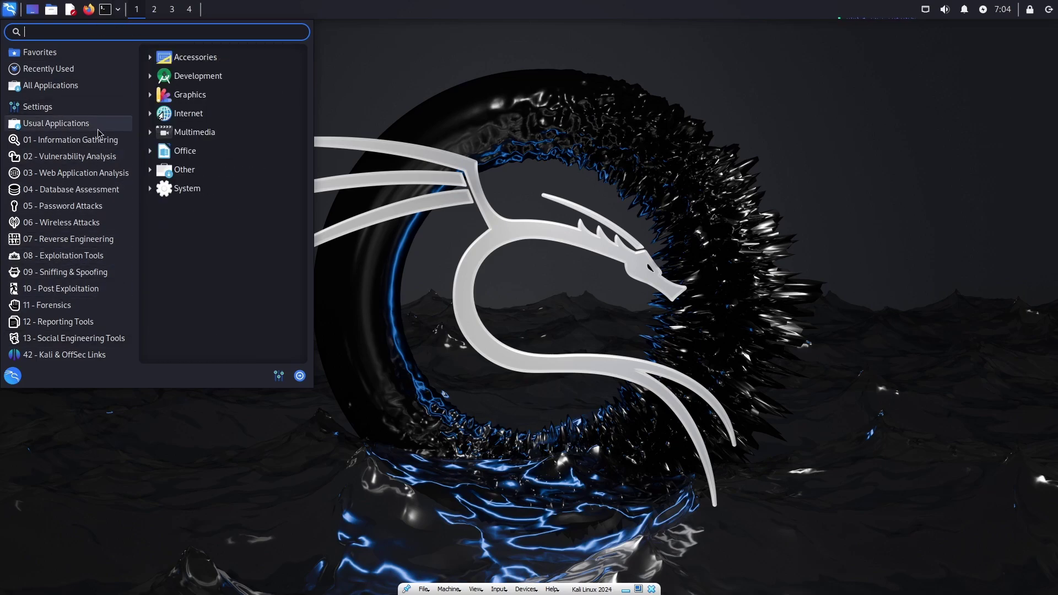
{"action": "mouse_move", "coordinate": [24, 112]}
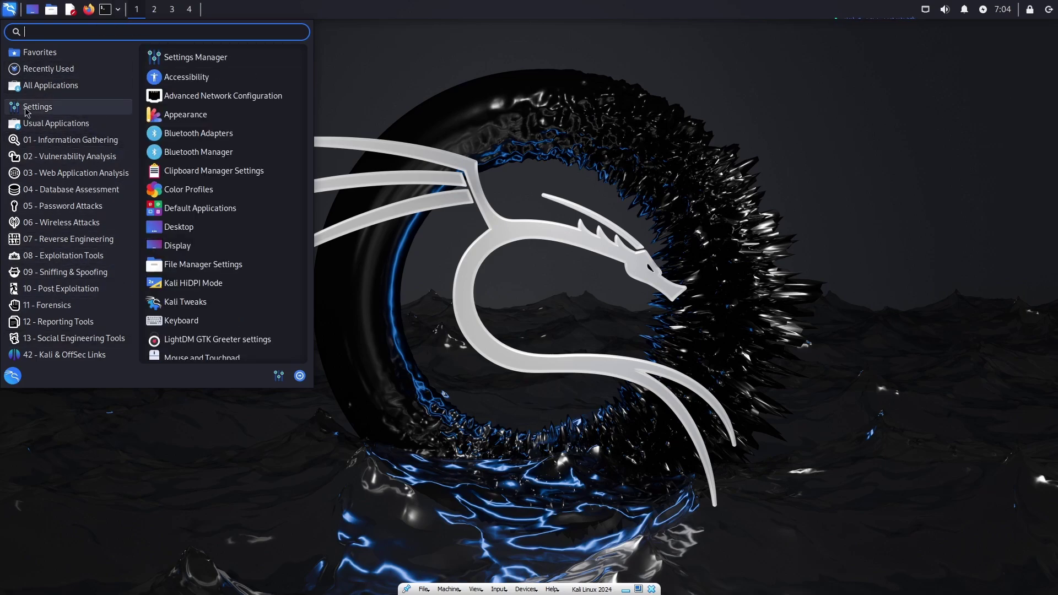
{"action": "left_click", "coordinate": [192, 58]}
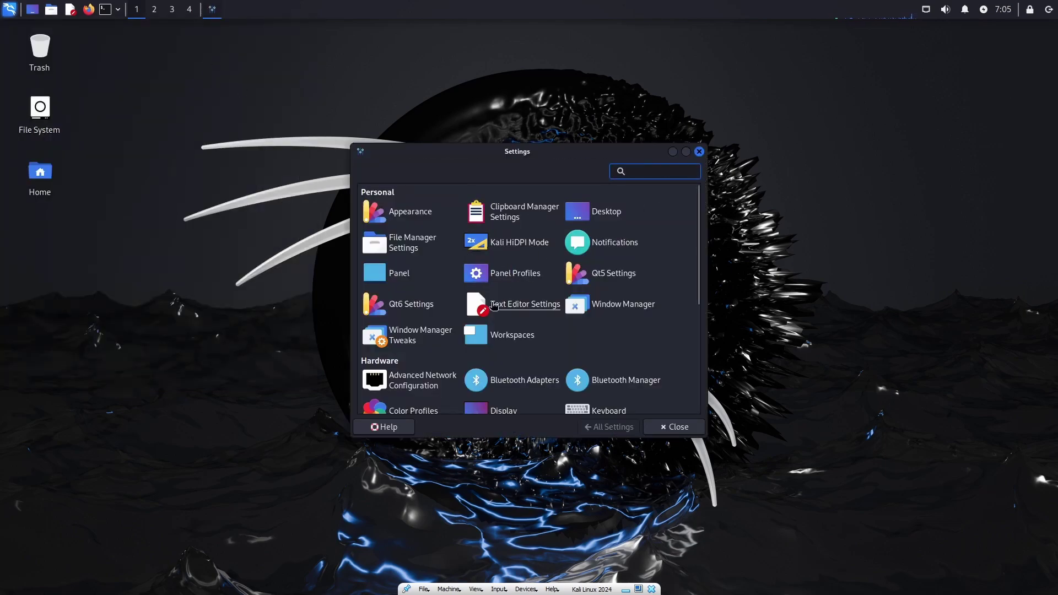
{"action": "scroll", "coordinate": [545, 262], "scroll_direction": "down", "scroll_amount": 1}
{"action": "scroll", "coordinate": [518, 308], "scroll_direction": "down", "scroll_amount": 5}
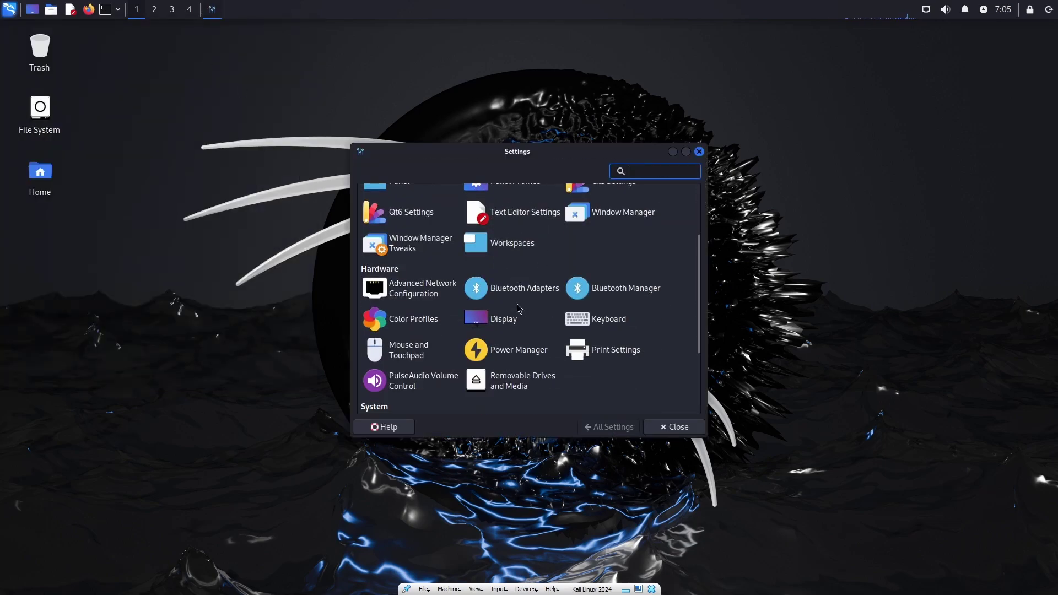
{"action": "scroll", "coordinate": [647, 225], "scroll_direction": "up", "scroll_amount": 7}
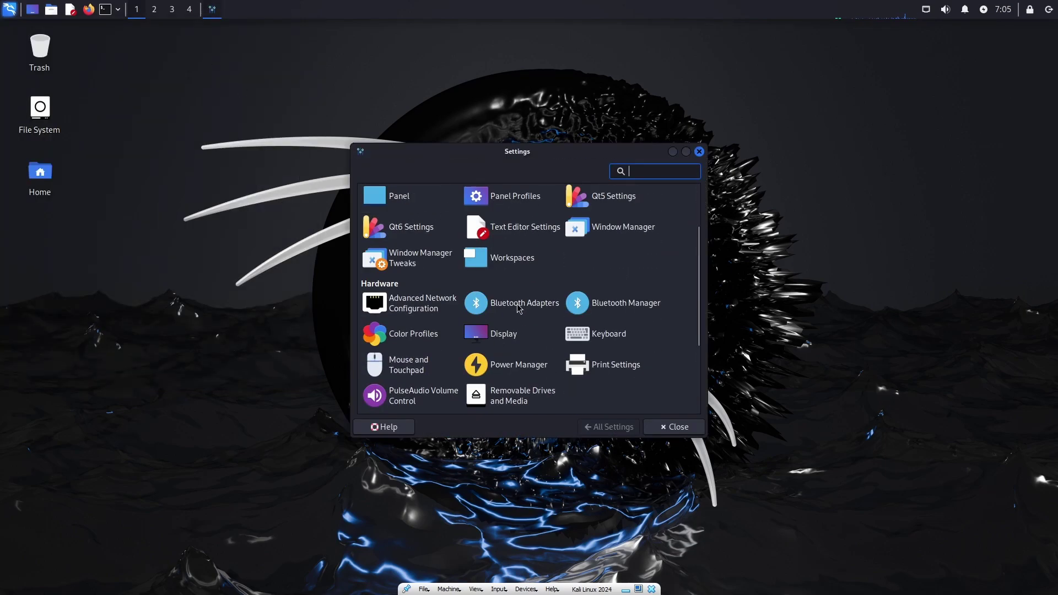
{"action": "left_click", "coordinate": [699, 152]}
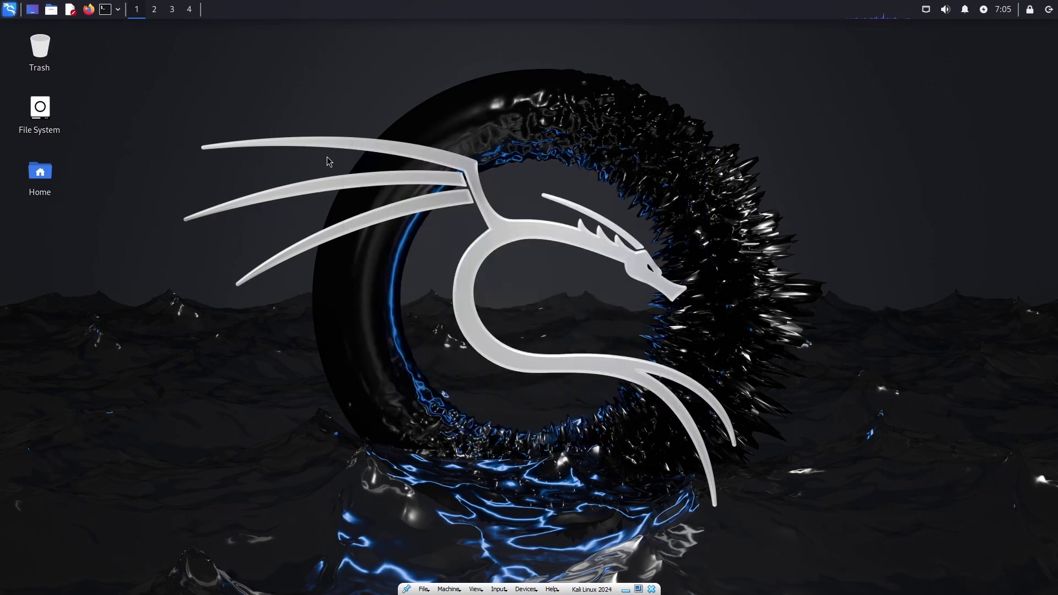
Step: Open a terminal, maximize its window and enlarge the text by eight zoom levels
{"action": "left_click", "coordinate": [107, 10]}
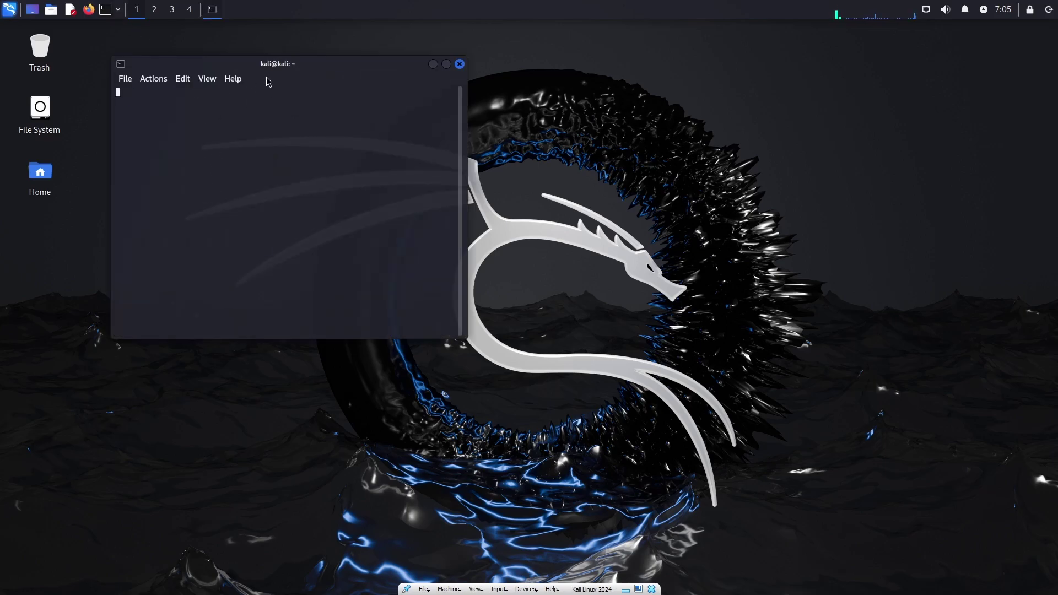
{"action": "double_click", "coordinate": [280, 65]}
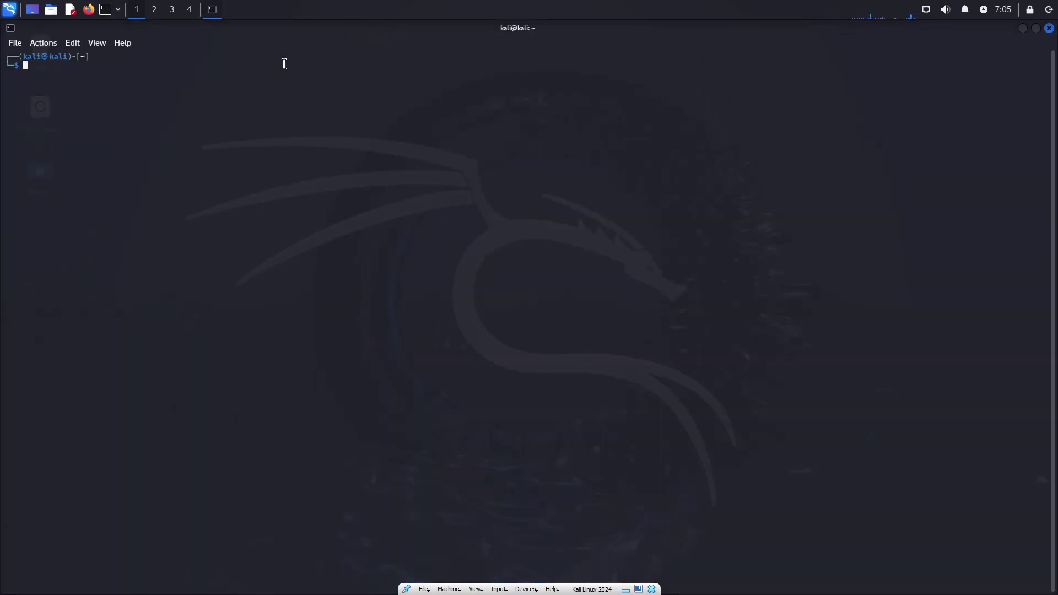
{"action": "key", "text": "ctrl+plus"}
{"action": "key", "text": "ctrl+plus"}
{"action": "key", "text": "ctrl+plus"}
{"action": "key", "text": "ctrl+plus"}
{"action": "key", "text": "ctrl+plus"}
{"action": "key", "text": "ctrl+plus"}
{"action": "key", "text": "ctrl+plus"}
{"action": "key", "text": "ctrl+plus"}
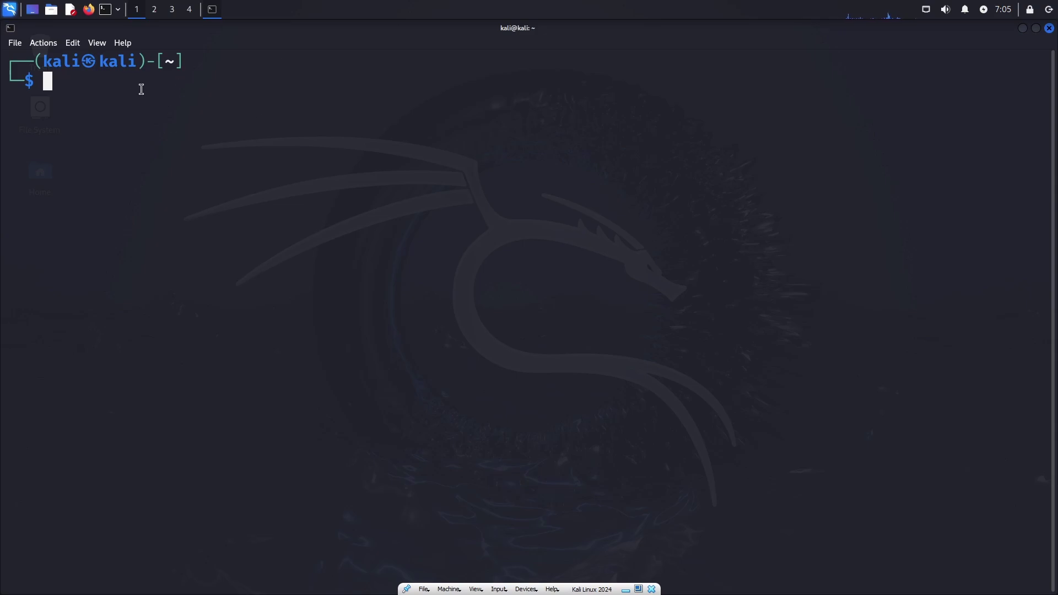
Step: Highlight the user name and host name in the terminal prompt
{"action": "left_click_drag", "start_coordinate": [44, 61], "coordinate": [137, 64]}
{"action": "left_click", "coordinate": [34, 57]}
{"action": "left_click_drag", "start_coordinate": [41, 65], "coordinate": [137, 62]}
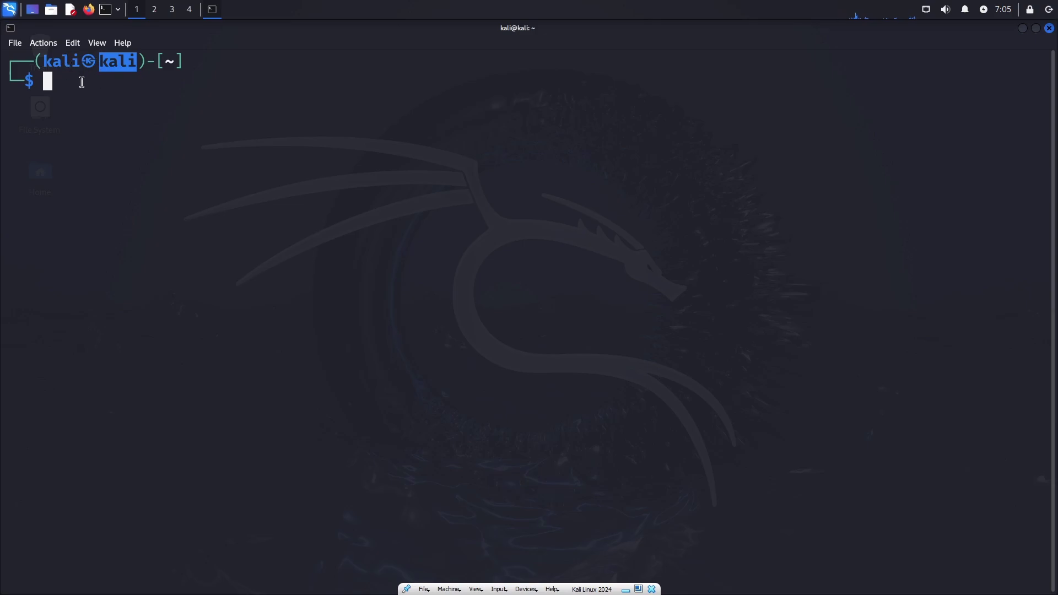
Step: Switch to the root user with sudo su, entering the account password, and highlight the user and host names in the root prompt
{"action": "left_click_drag", "start_coordinate": [43, 61], "coordinate": [78, 62]}
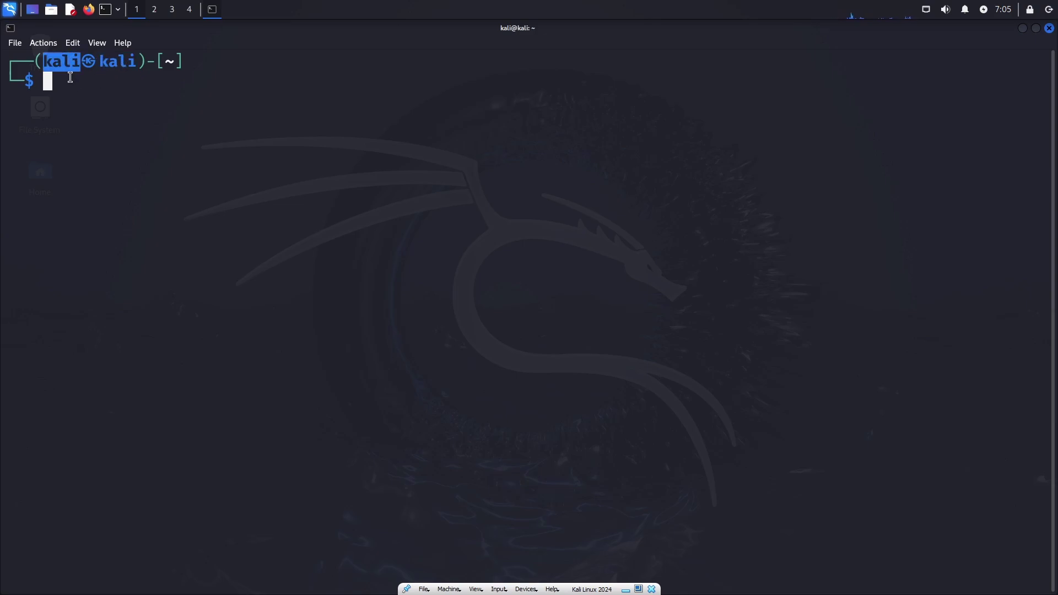
{"action": "left_click", "coordinate": [71, 84]}
{"action": "type", "text": "sudo su"}
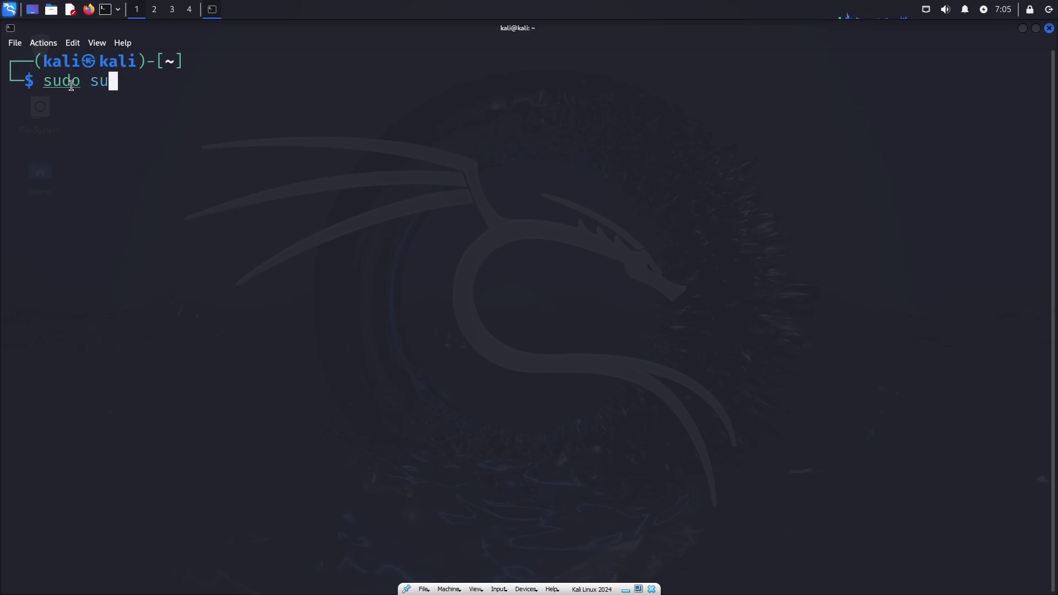
{"action": "key", "text": "Return"}
{"action": "key", "text": "Return"}
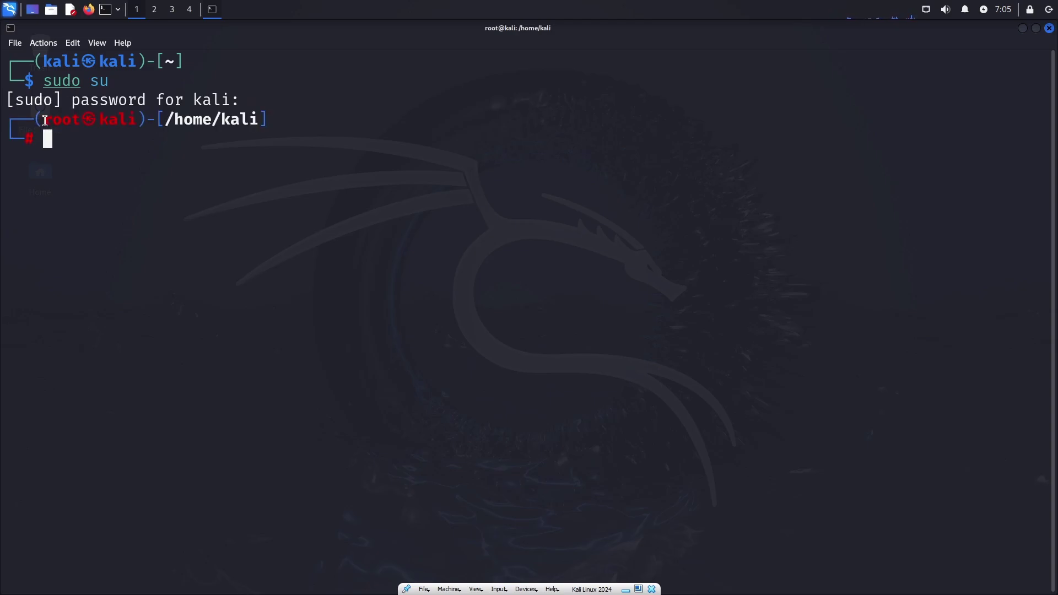
{"action": "left_click_drag", "start_coordinate": [45, 121], "coordinate": [111, 122]}
{"action": "left_click_drag", "start_coordinate": [130, 121], "coordinate": [120, 122]}
{"action": "left_click", "coordinate": [121, 121]}
Step: Leave the root shell with exit and clear the terminal
{"action": "type", "text": "c"}
{"action": "key", "text": "BackSpace"}
{"action": "type", "text": "exit"}
{"action": "key", "text": "Return"}
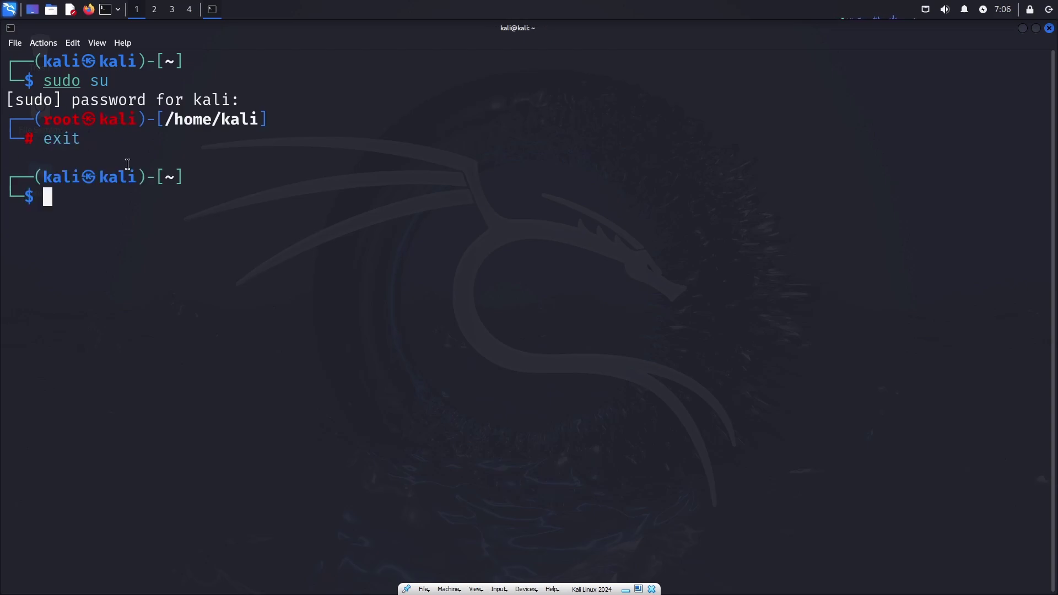
{"action": "type", "text": "clear"}
{"action": "key", "text": "Return"}
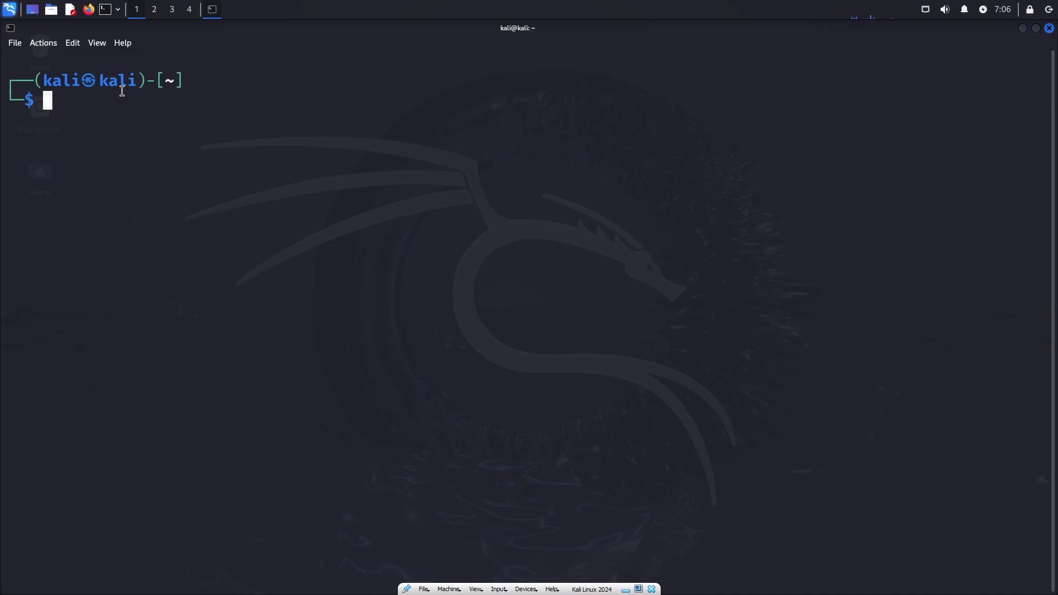
Step: Open the Settings Manager from the system's application list and close it again
{"action": "left_click", "coordinate": [9, 9]}
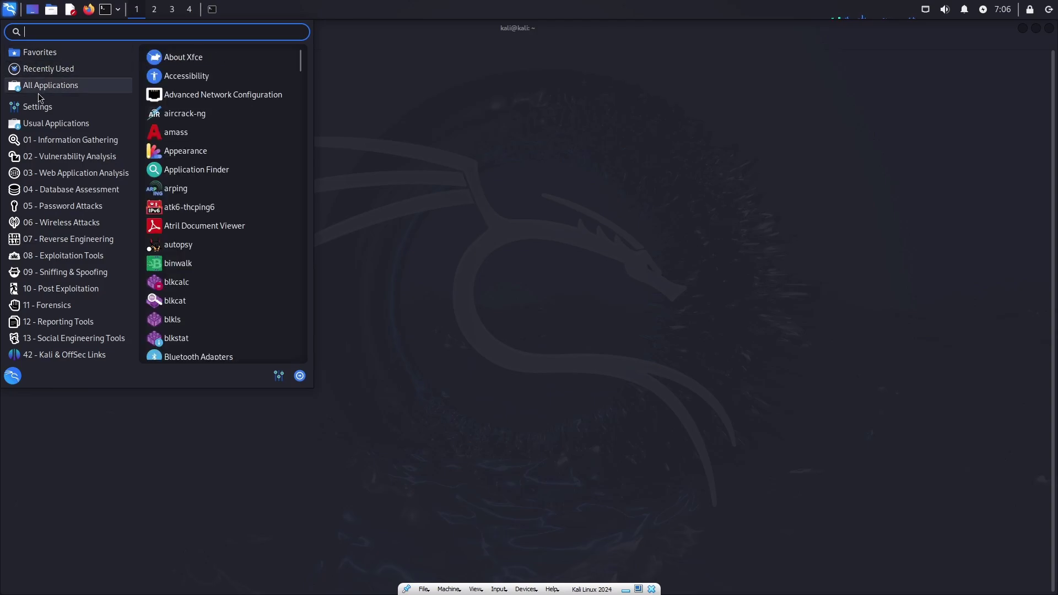
{"action": "mouse_move", "coordinate": [40, 104]}
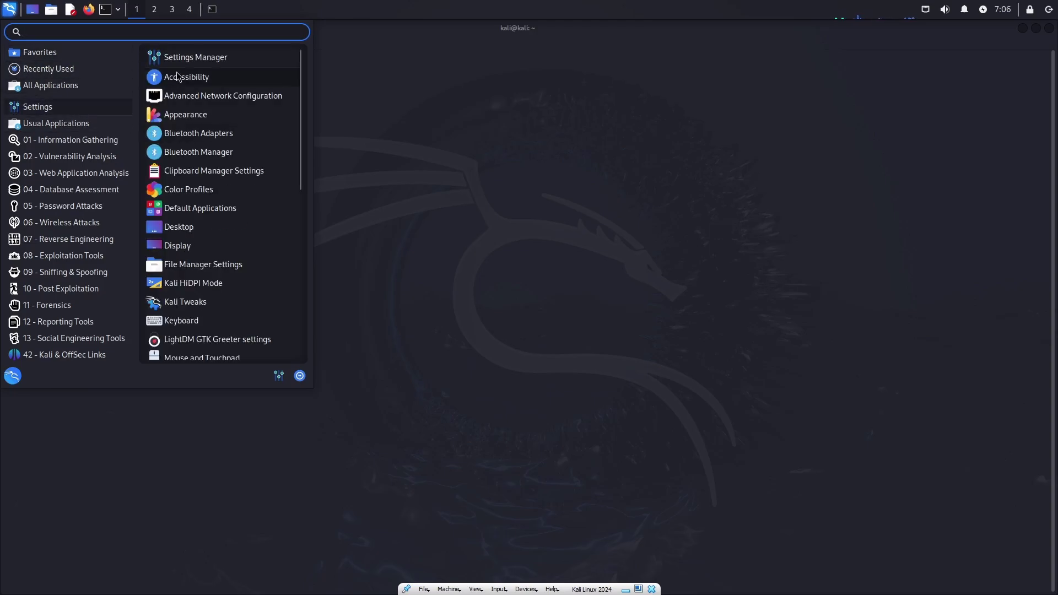
{"action": "left_click", "coordinate": [194, 58]}
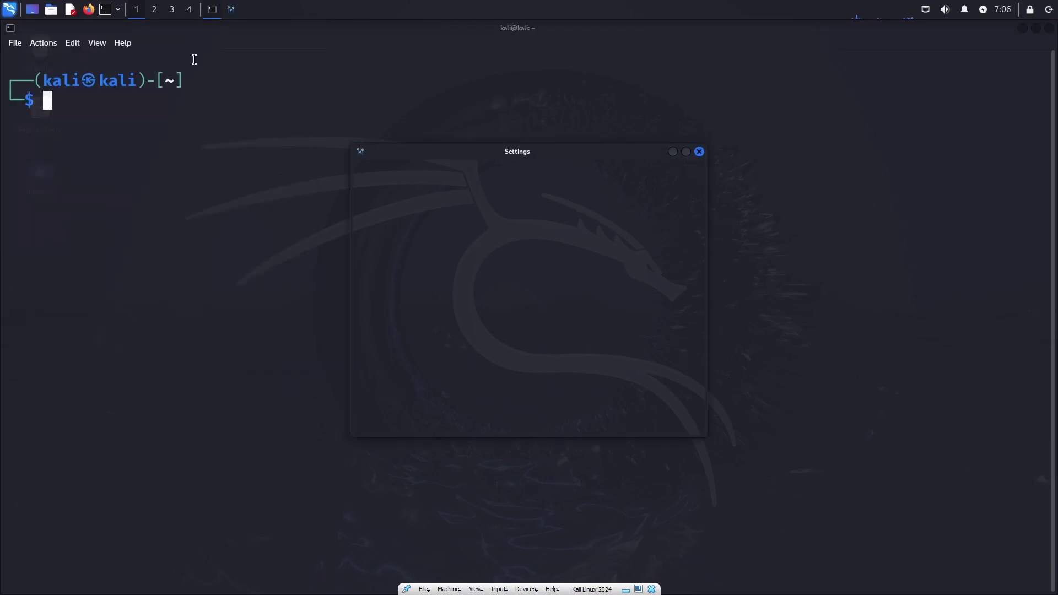
{"action": "left_click", "coordinate": [700, 152]}
Step: Open the home folder in the file manager, view its Documents folder, and close the file manager
{"action": "left_click", "coordinate": [52, 9]}
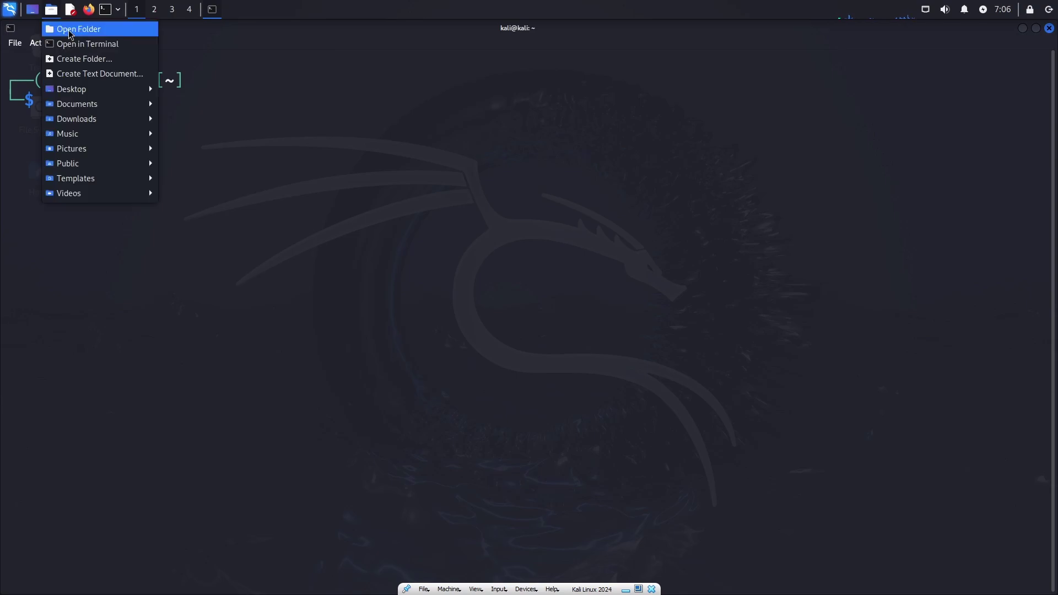
{"action": "left_click", "coordinate": [83, 26]}
{"action": "double_click", "coordinate": [528, 255]}
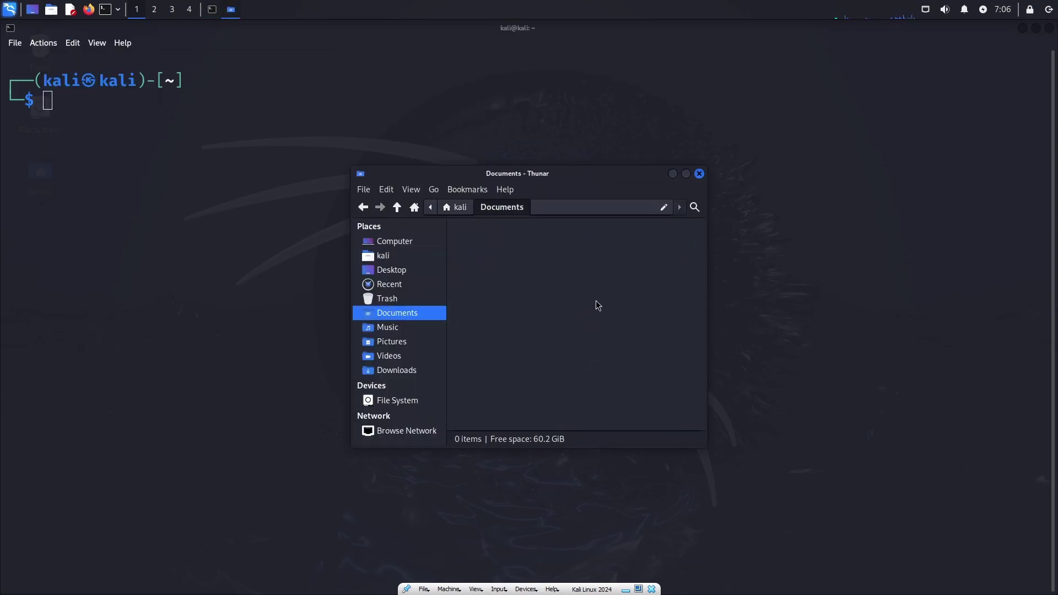
{"action": "left_click", "coordinate": [699, 174]}
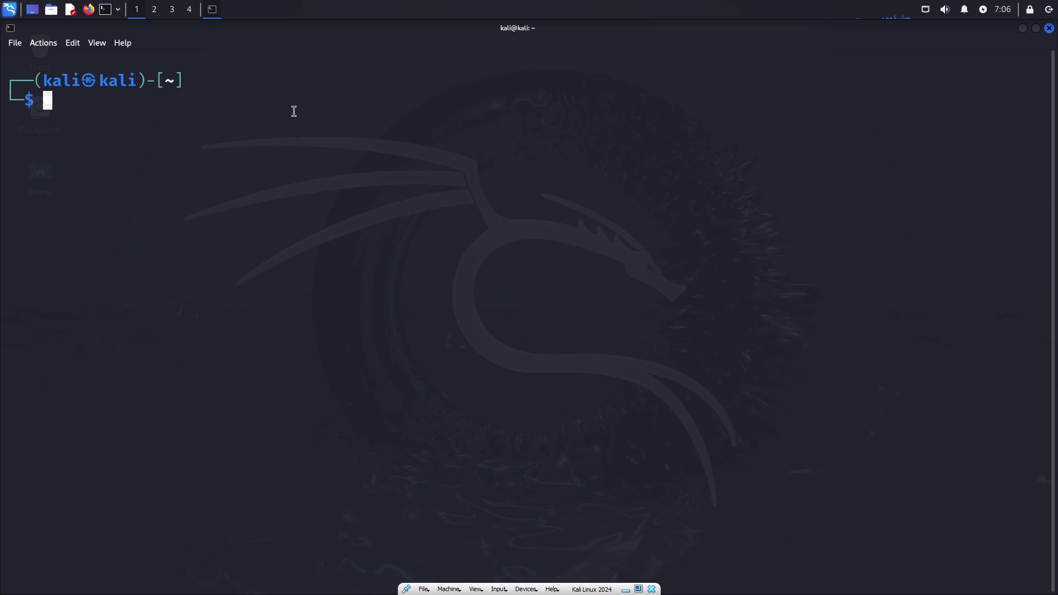
Step: Change the terminal's working directory to ~/Documents with cd
{"action": "type", "text": "cd ~/Di"}
{"action": "key", "text": "BackSpace"}
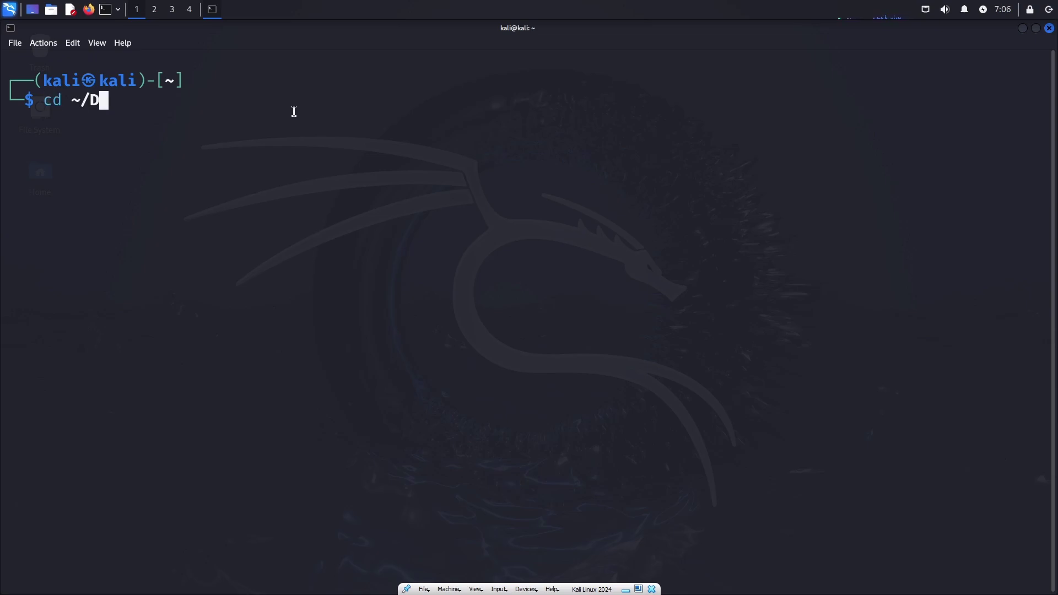
{"action": "type", "text": "ocu"}
{"action": "key", "text": "Tab"}
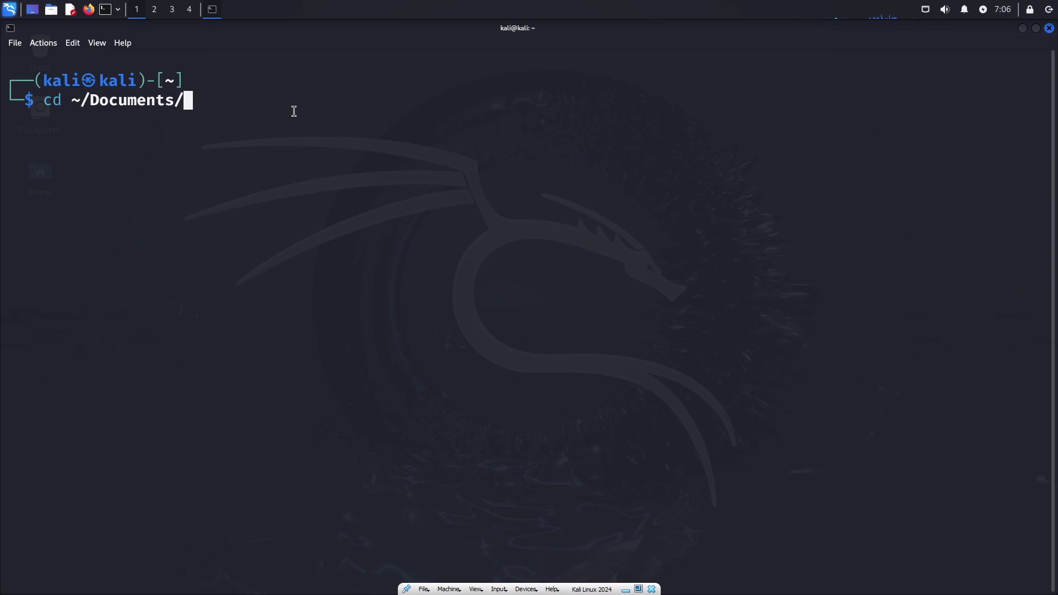
{"action": "key", "text": "Return"}
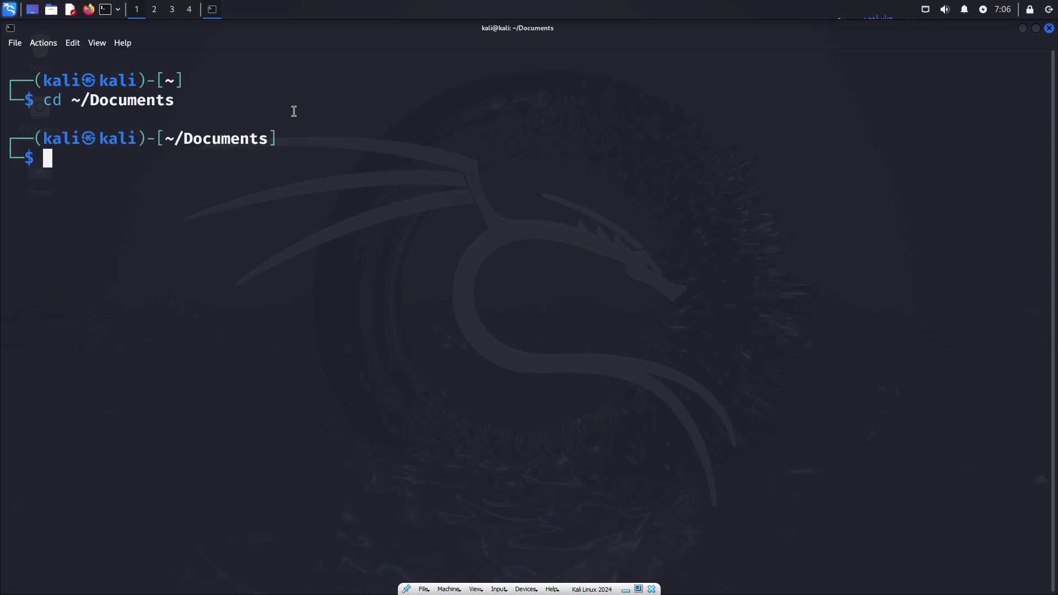
Step: List the contents of the Documents directory with ls and clear the terminal
{"action": "type", "text": "clear"}
{"action": "key", "text": "BackSpace"}
{"action": "key", "text": "BackSpace"}
{"action": "key", "text": "BackSpace"}
{"action": "key", "text": "BackSpace"}
{"action": "key", "text": "BackSpace"}
{"action": "type", "text": "ls"}
{"action": "key", "text": "Return"}
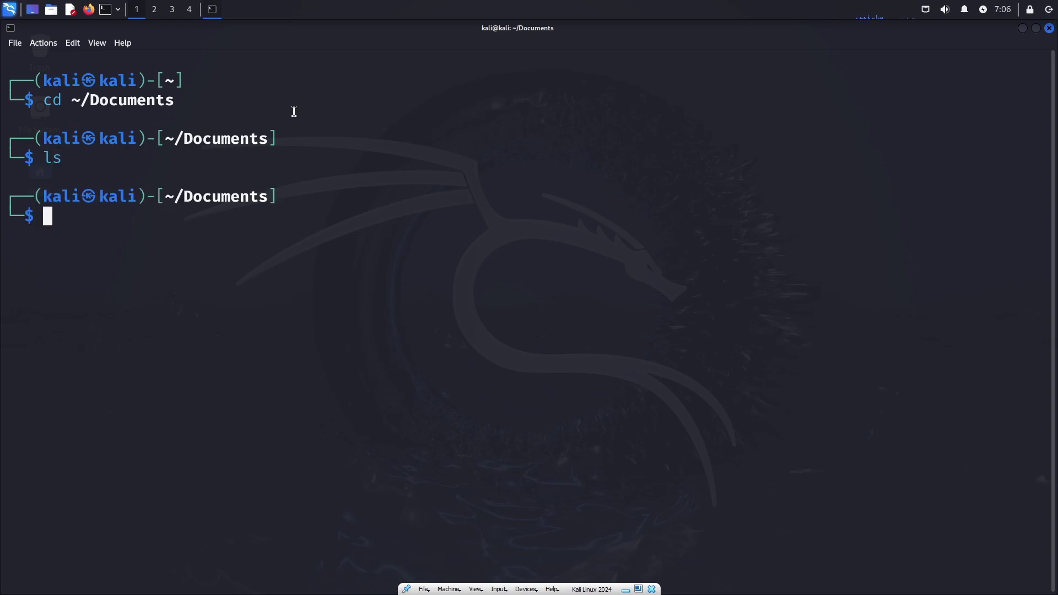
{"action": "type", "text": "clear"}
{"action": "key", "text": "Return"}
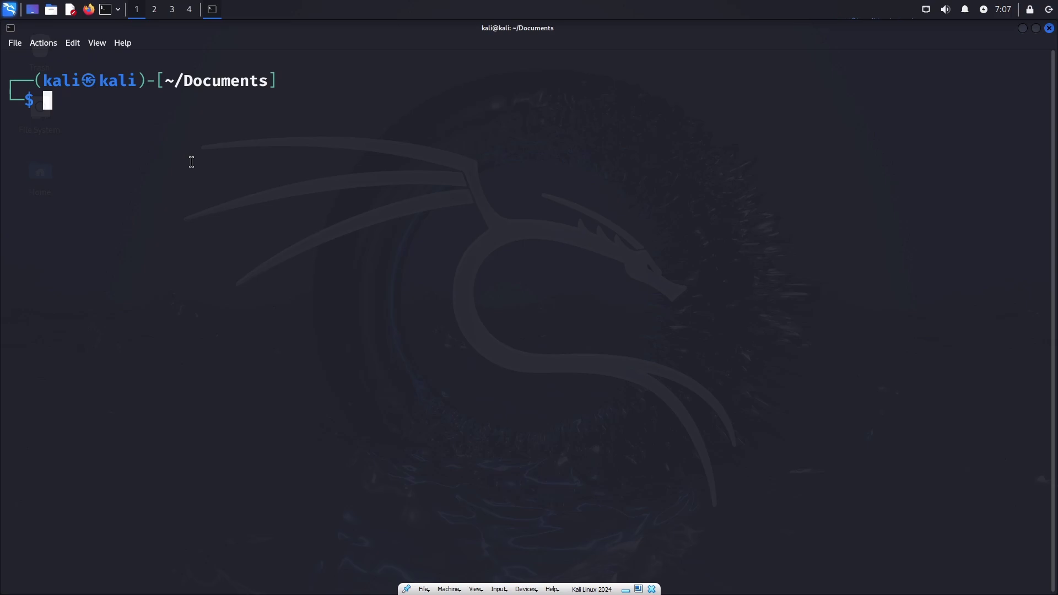
{"action": "type", "text": "zenma"}
{"action": "key", "text": "BackSpace"}
{"action": "key", "text": "BackSpace"}
{"action": "key", "text": "BackSpace"}
{"action": "key", "text": "BackSpace"}
{"action": "key", "text": "BackSpace"}
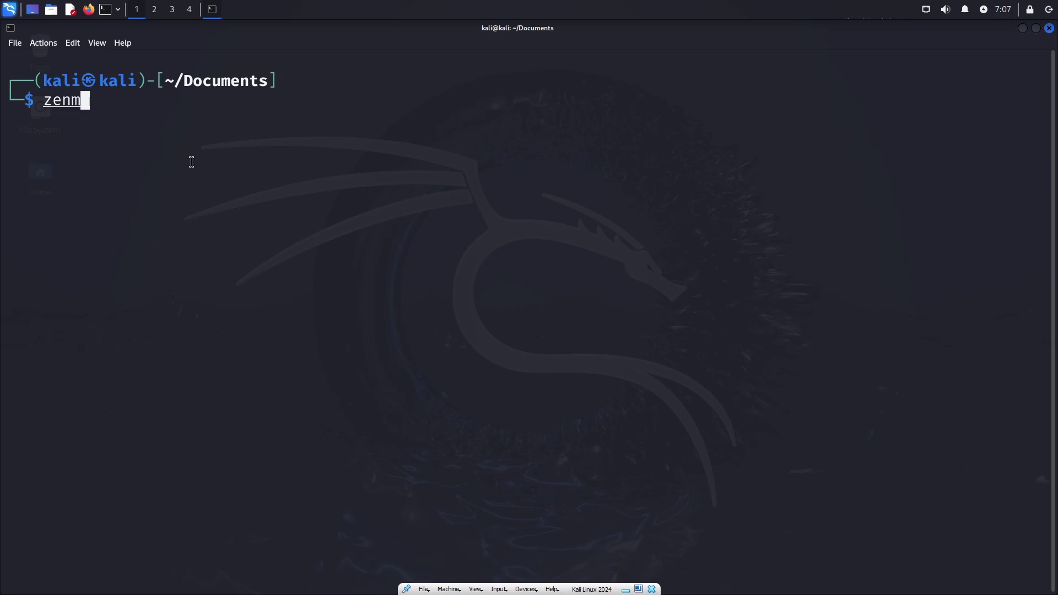
Step: Run nmap without arguments to print its usage help, and launch the Metasploit console with msfconsole
{"action": "type", "text": "nmap"}
{"action": "key", "text": "Return"}
{"action": "type", "text": "ms"}
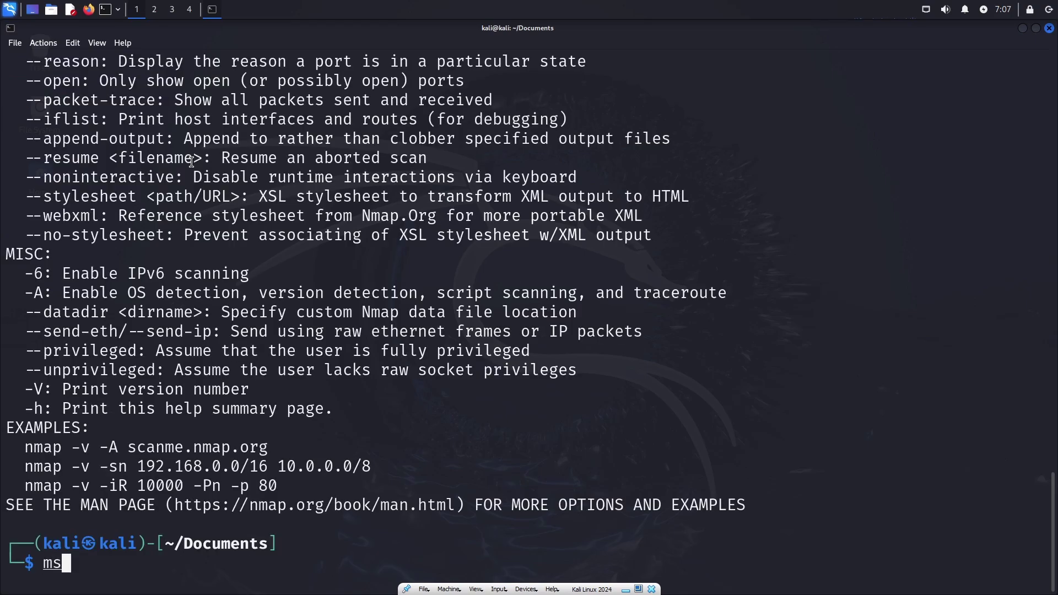
{"action": "type", "text": "fconsole"}
{"action": "key", "text": "Return"}
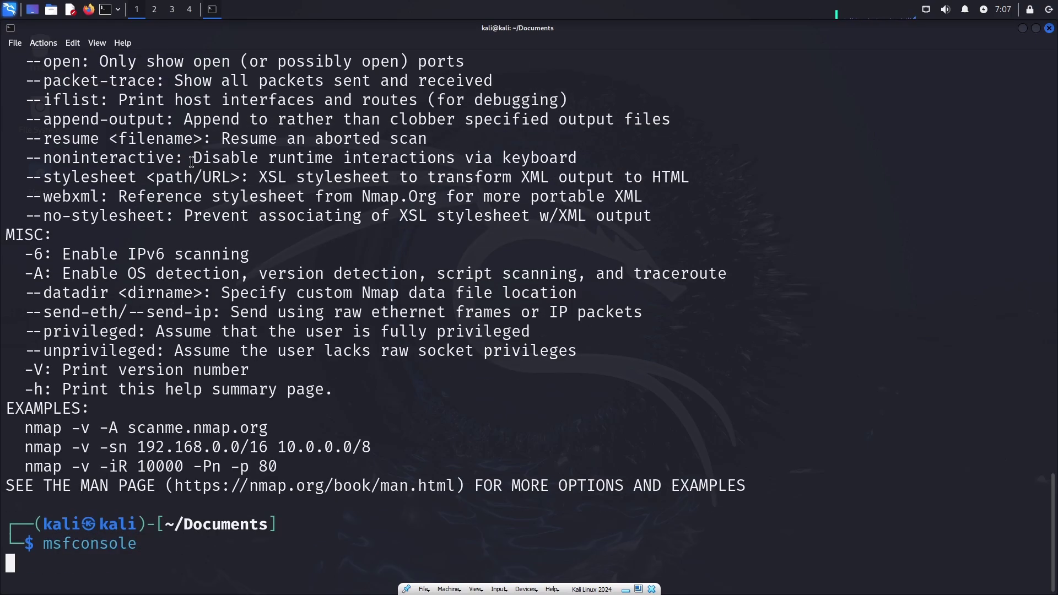